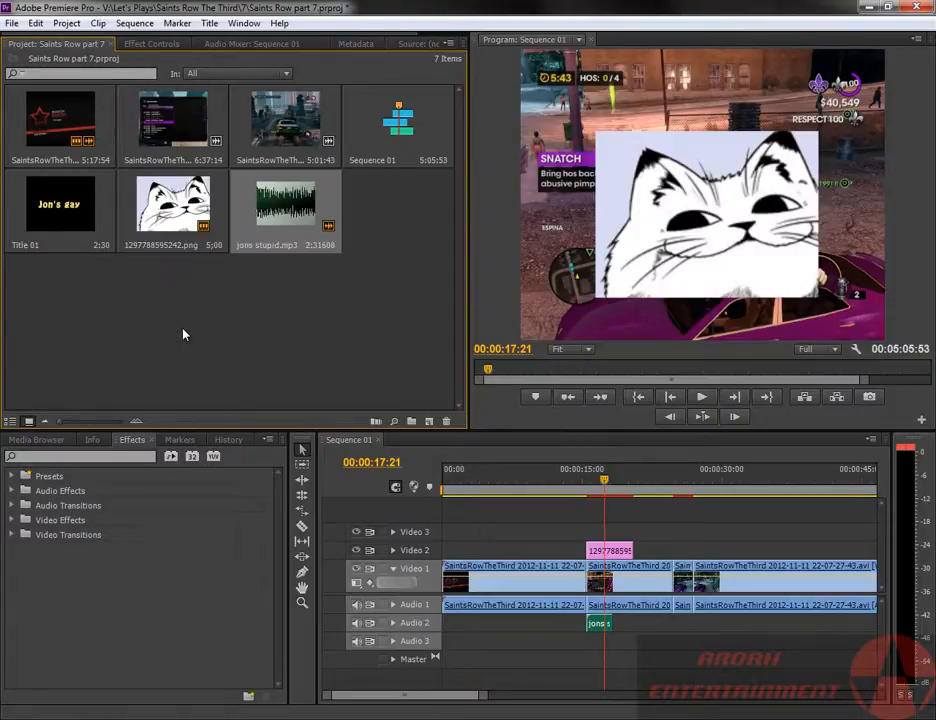
# - Open the recent project Saints Row Part 6.prproj, discarding the unsaved changes to Saints Row part 7
pyautogui.click(372, 145)
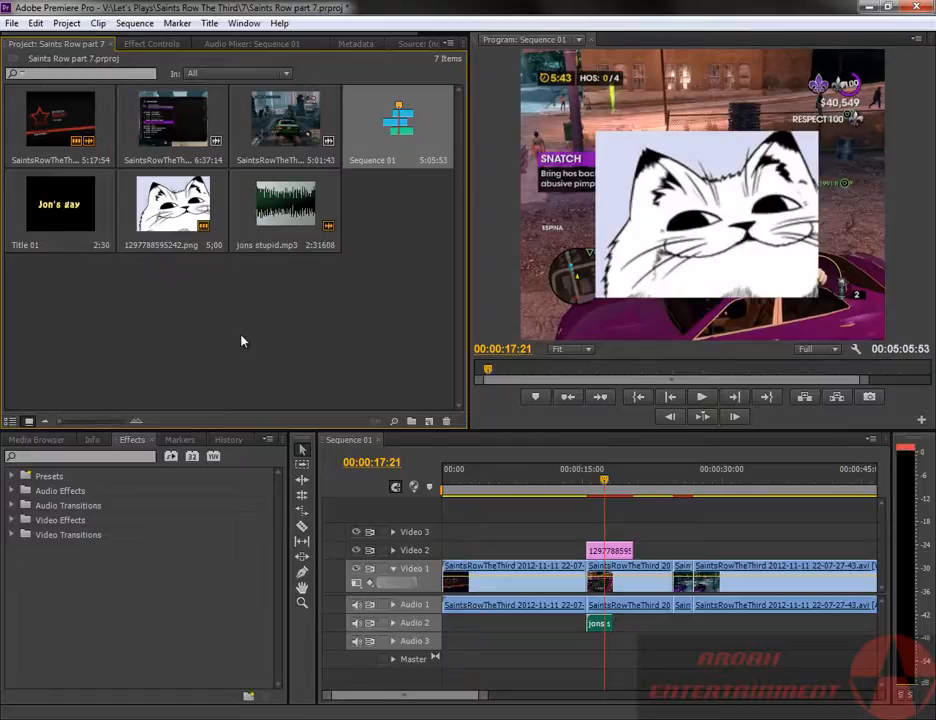
pyautogui.click(13, 24)
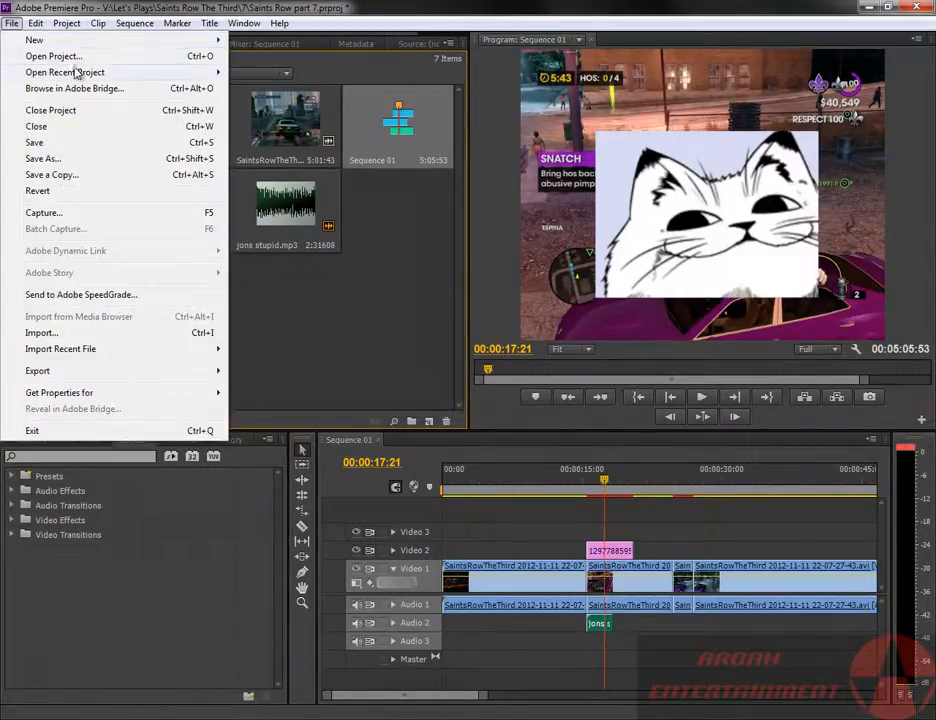
pyautogui.moveTo(163, 76)
pyautogui.click(260, 88)
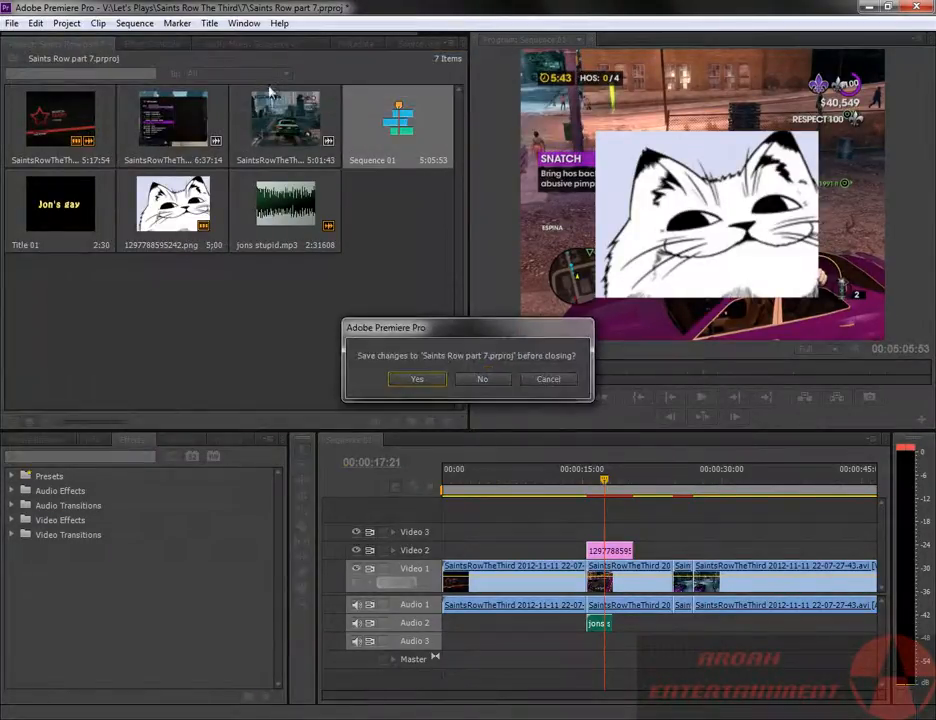
pyautogui.click(480, 379)
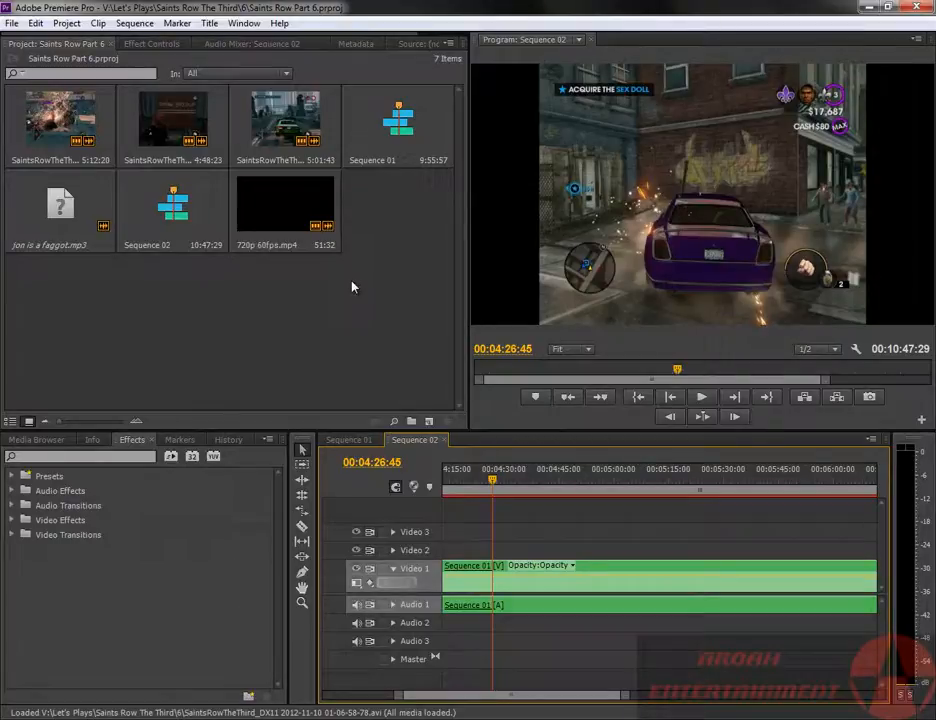
# - Open Sequence 01 and compare its timeline and preview with those of Sequence 02
pyautogui.doubleClick(413, 114)
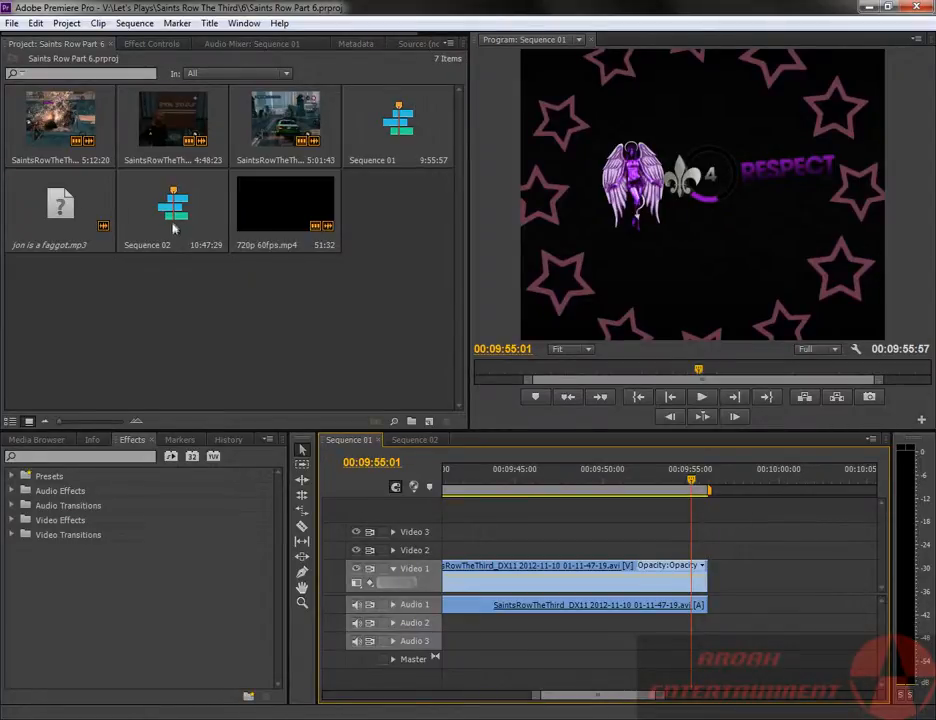
pyautogui.click(416, 442)
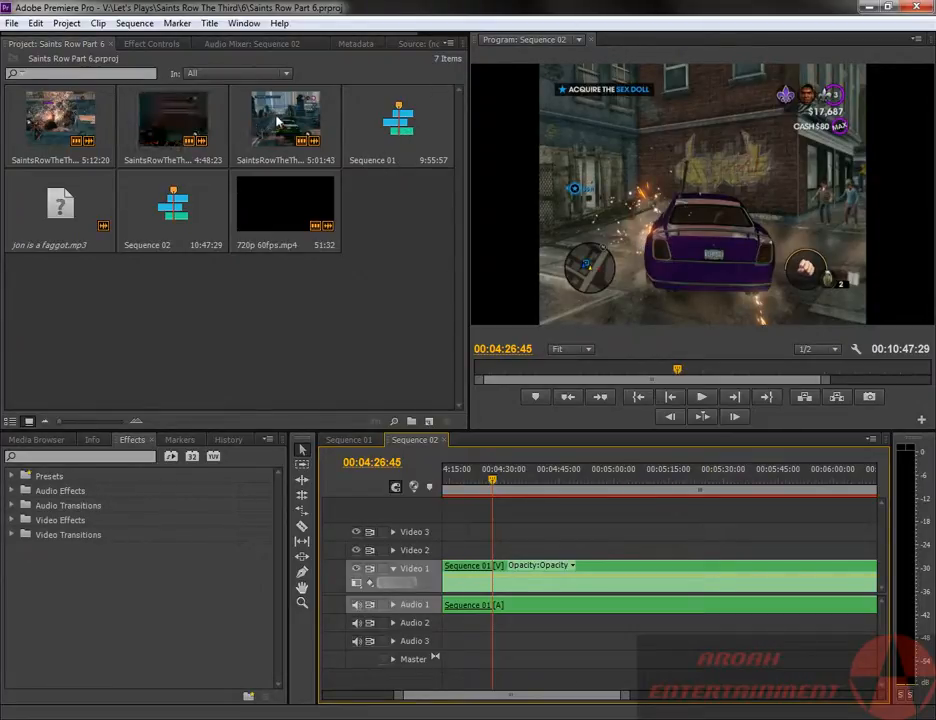
pyautogui.click(348, 440)
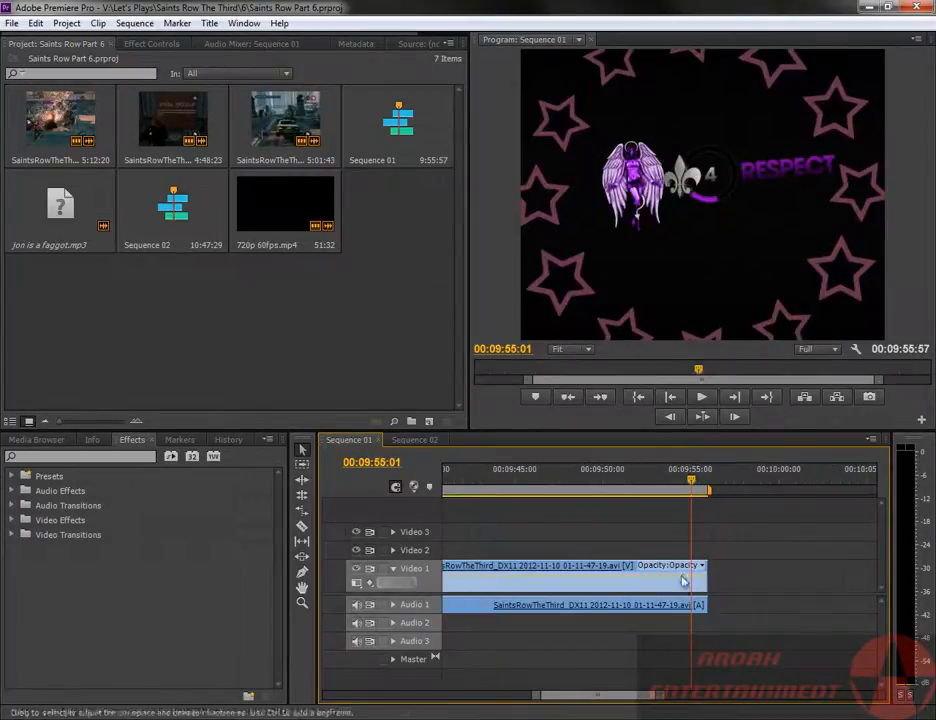
# - Move the playhead of Sequence 01 back to about 00:00:00:55, near the start of the first clip
pyautogui.moveTo(695, 483); pyautogui.dragTo(318, 545)
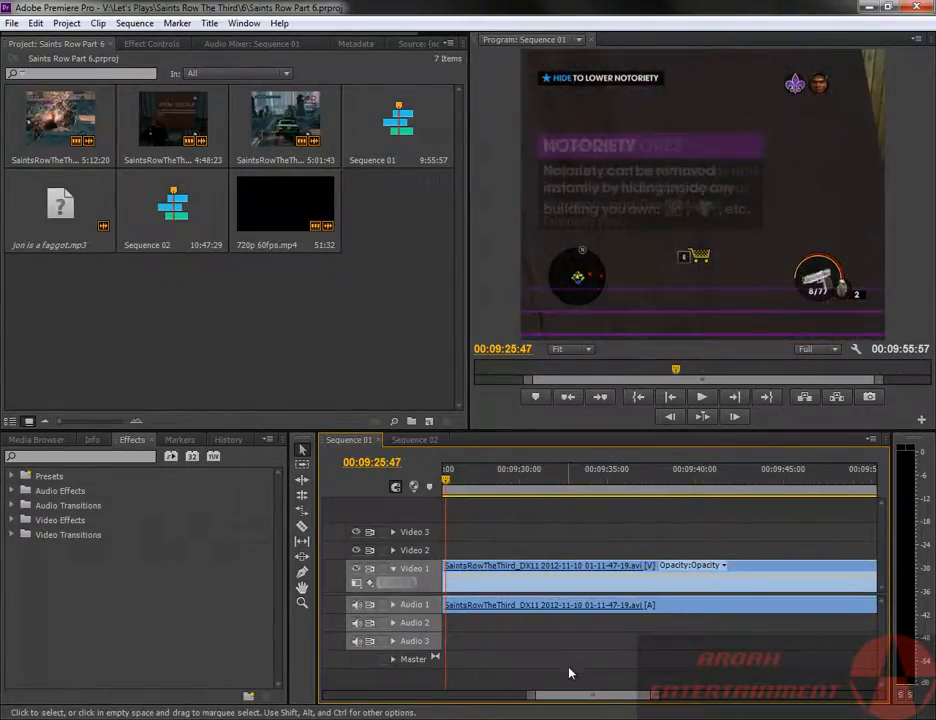
pyautogui.moveTo(593, 698); pyautogui.dragTo(355, 703)
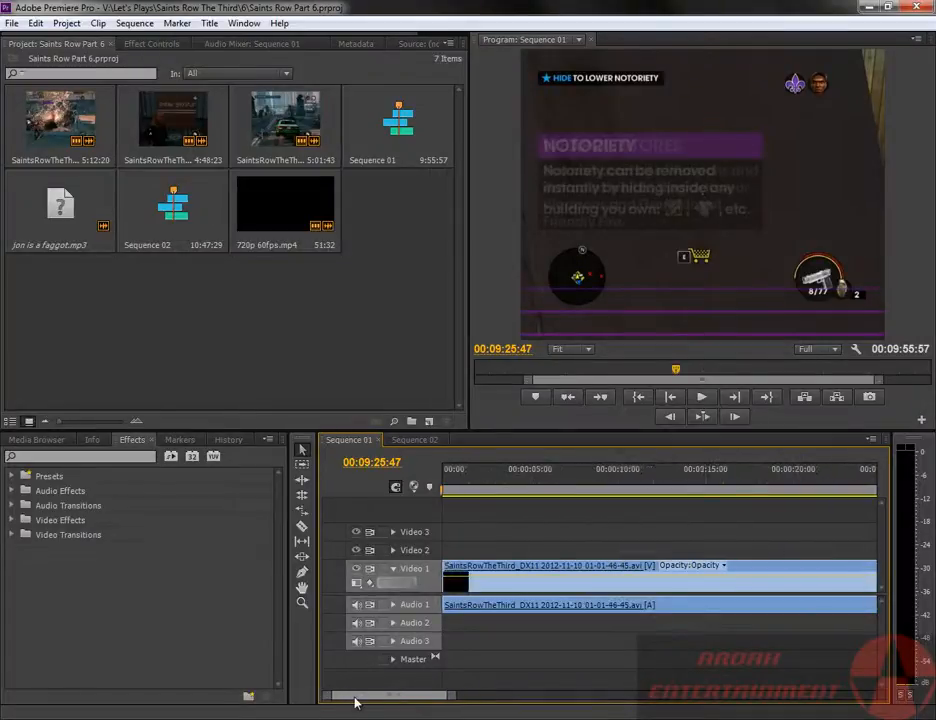
pyautogui.click(459, 479)
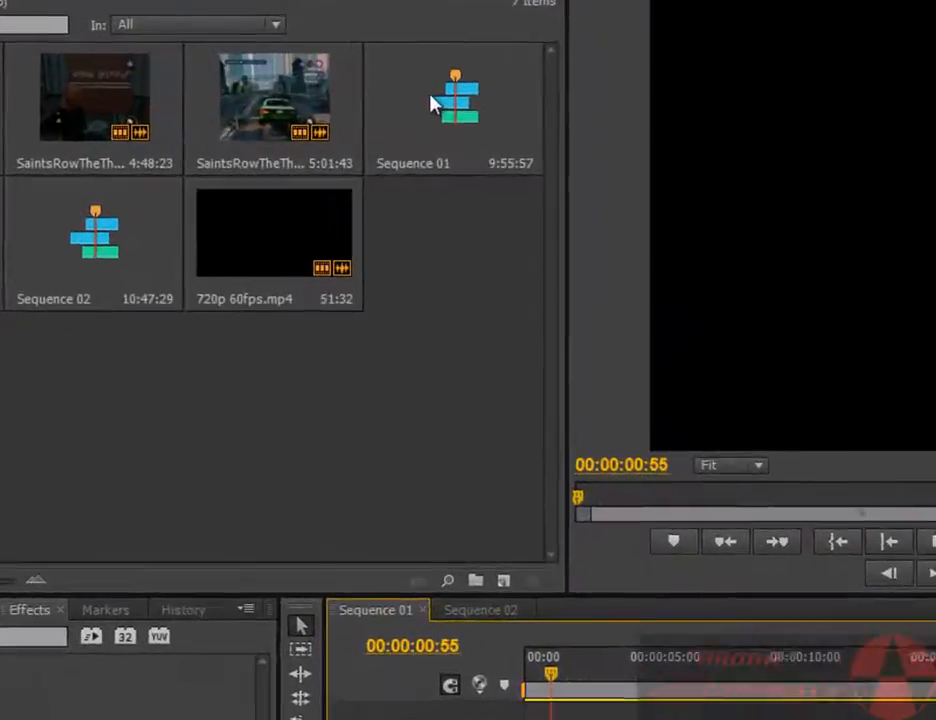
# - View the properties of Sequence 01, highlight its frame size and close the properties window
pyautogui.rightClick(438, 98)
pyautogui.click(533, 250)
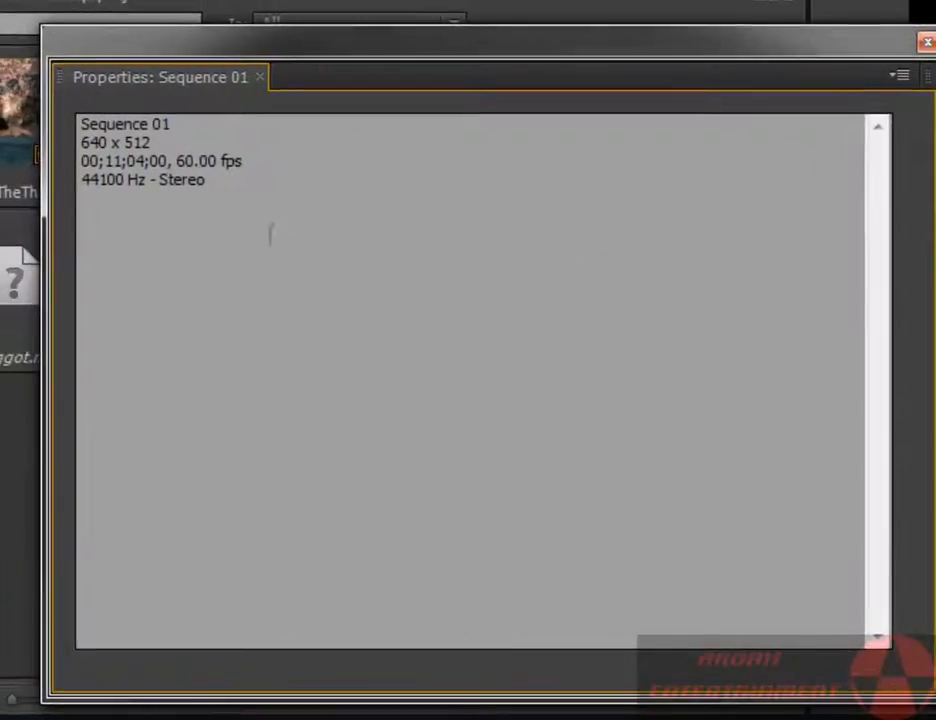
pyautogui.moveTo(80, 142); pyautogui.dragTo(160, 142)
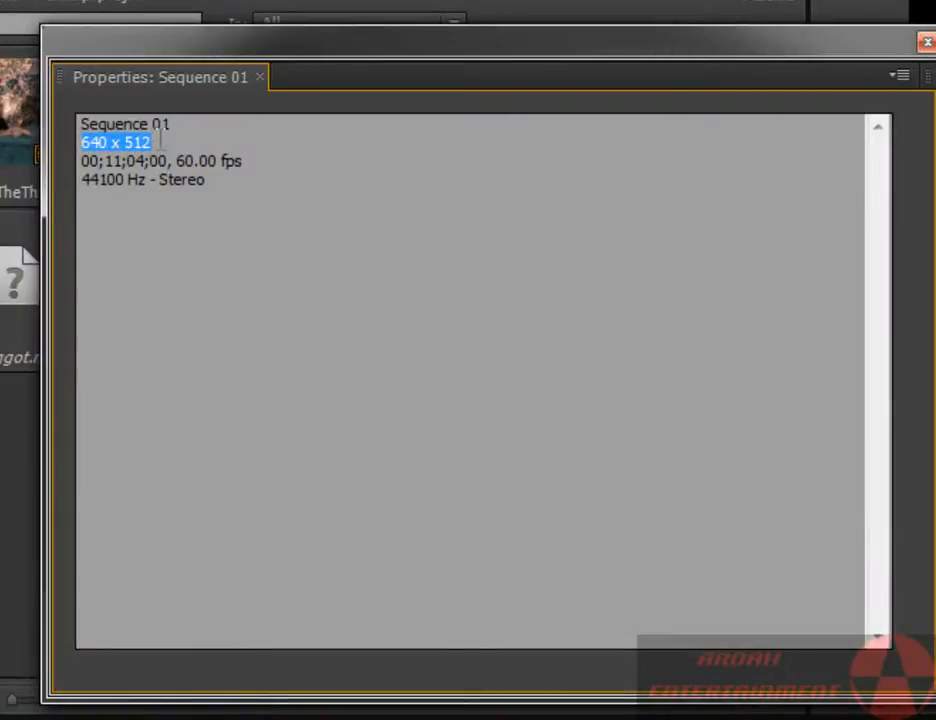
pyautogui.click(927, 42)
# - View the properties of Sequence 02, highlight its frame size and close the properties window
pyautogui.rightClick(210, 295)
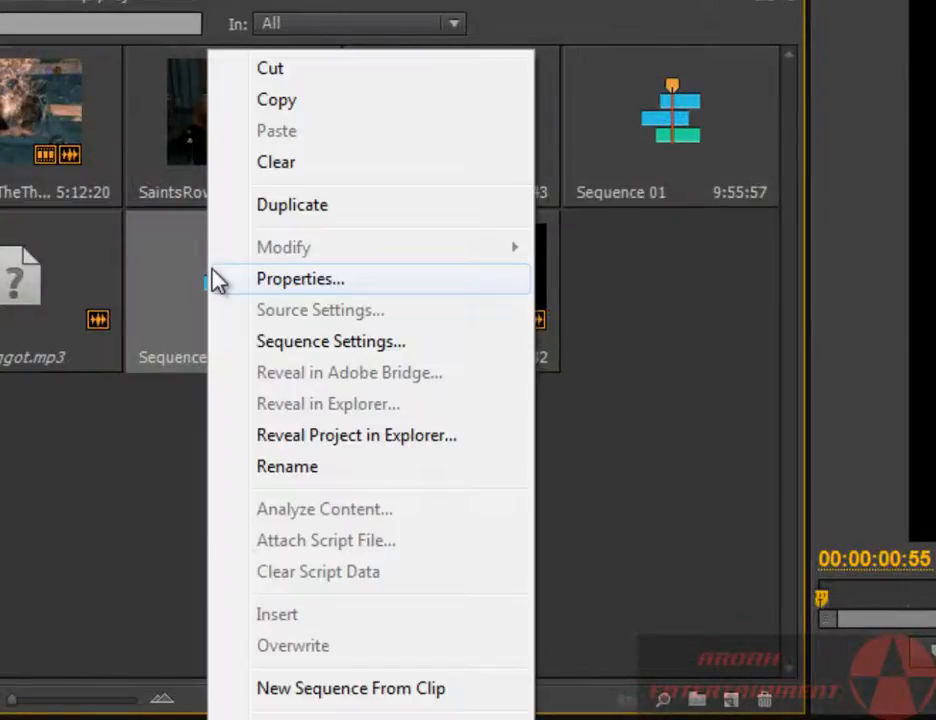
pyautogui.click(305, 280)
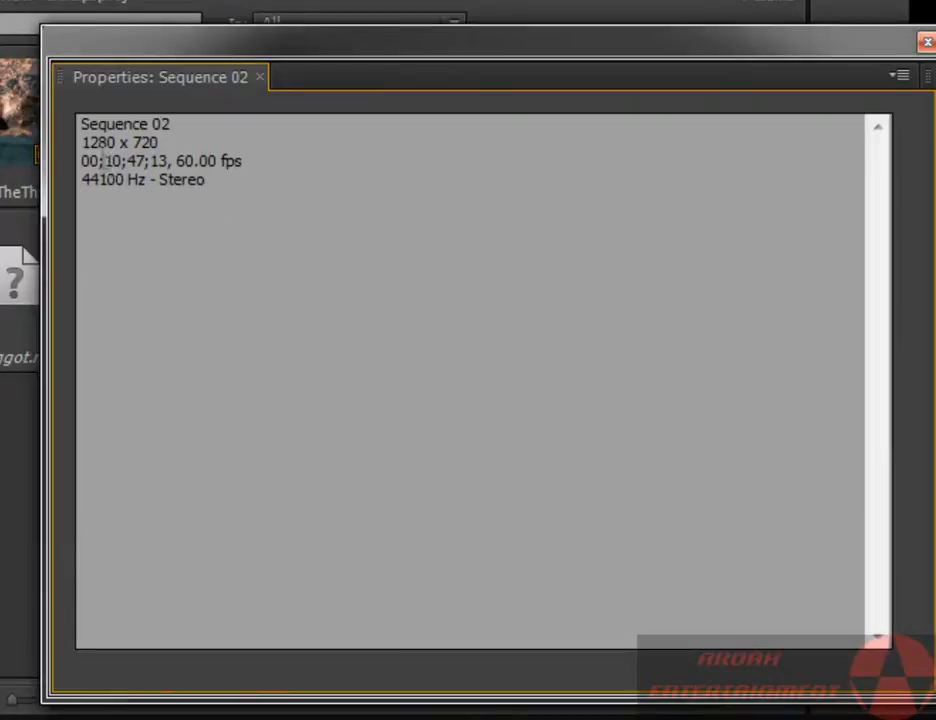
pyautogui.moveTo(81, 139); pyautogui.dragTo(178, 136)
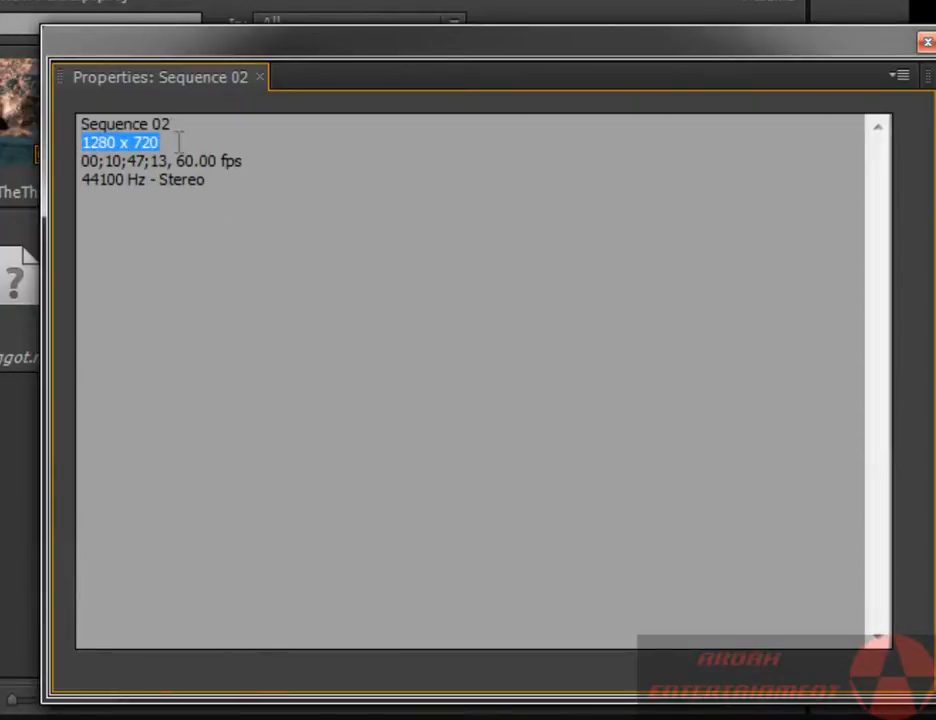
pyautogui.click(927, 42)
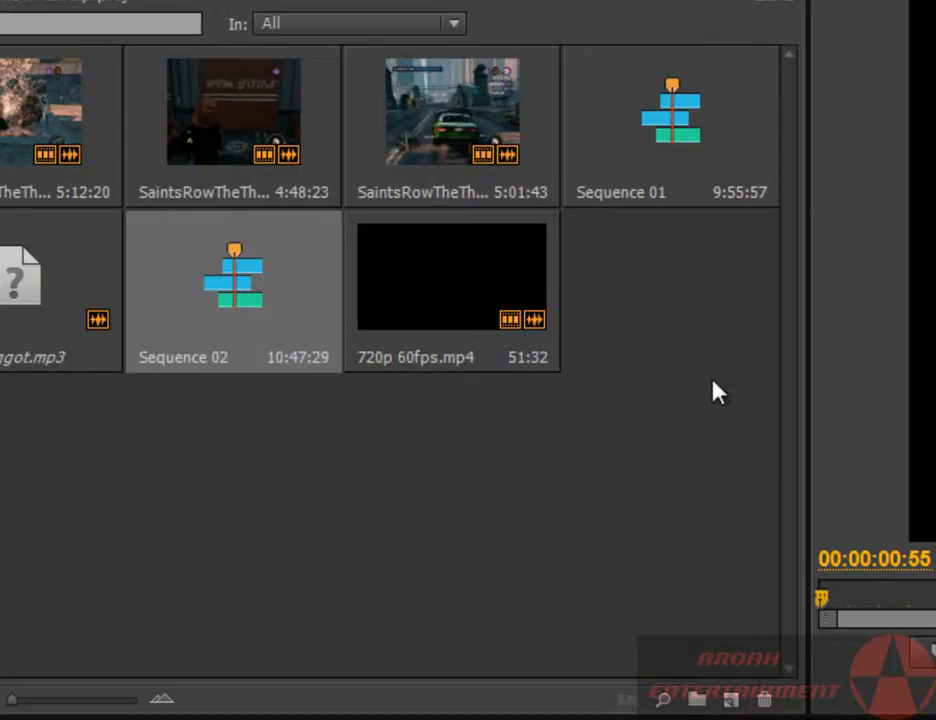
pyautogui.click(716, 392)
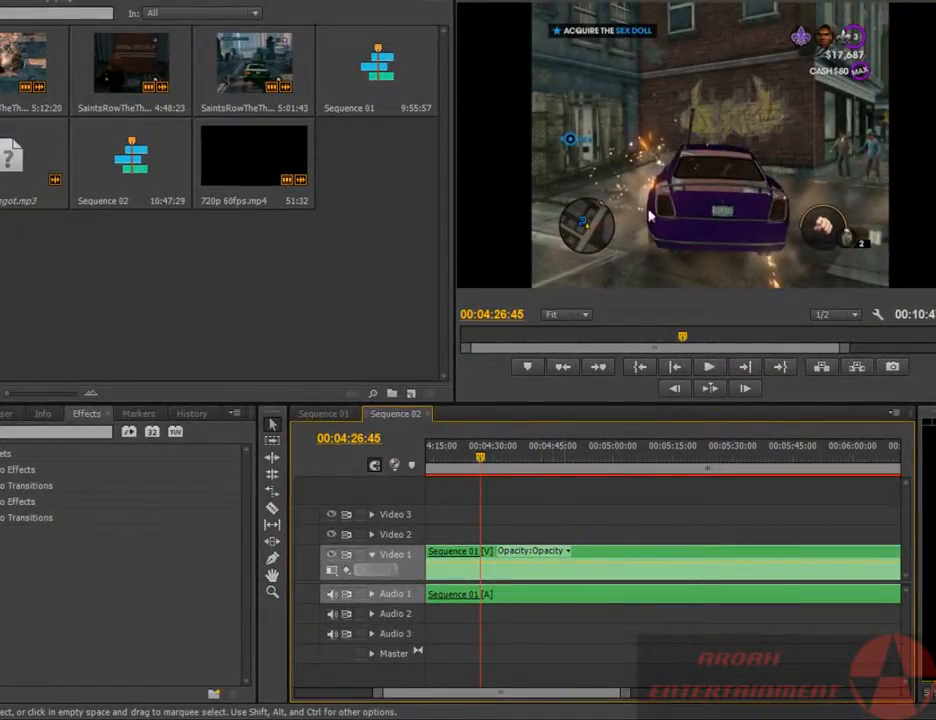
# - Show the motion settings of the nested Sequence 01 clip in Sequence 02 and place the playhead near its end, at about 00:09:54:12
pyautogui.click(665, 150)
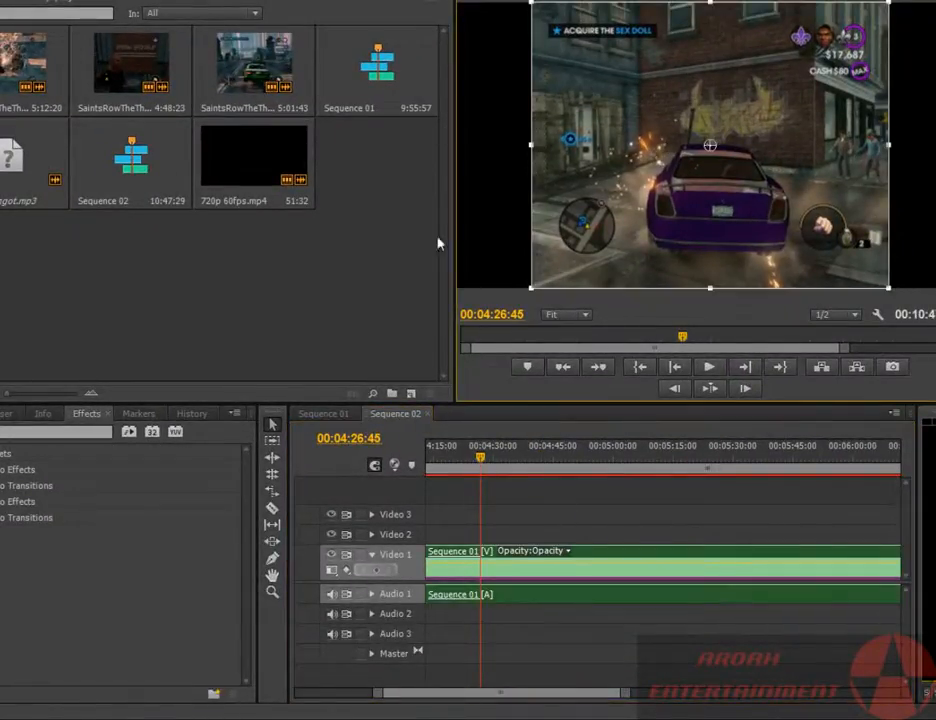
pyautogui.click(77, 6)
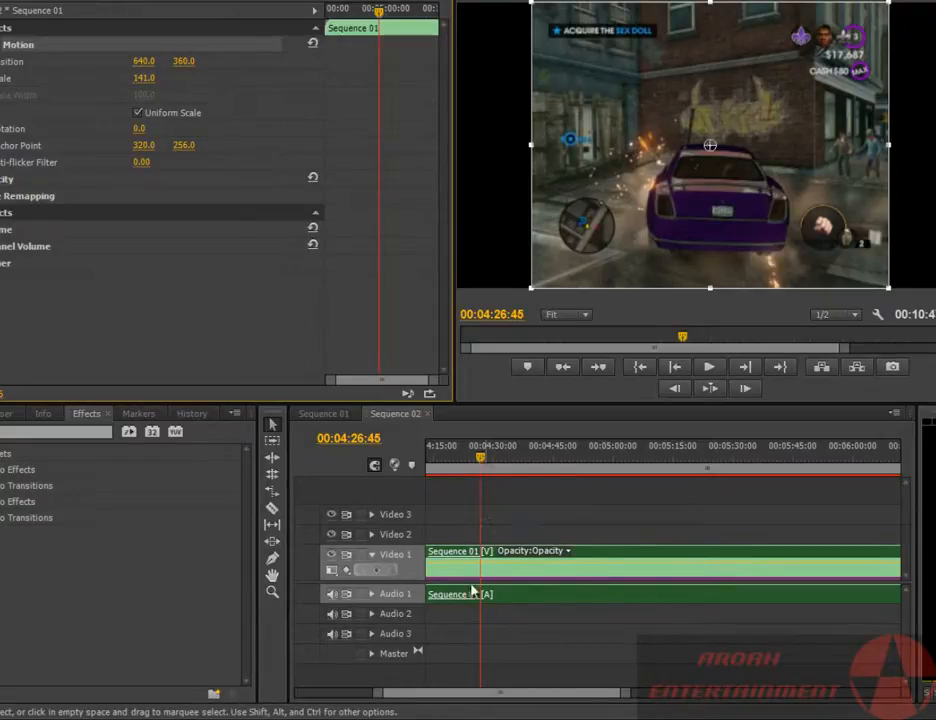
pyautogui.moveTo(512, 694); pyautogui.dragTo(604, 690)
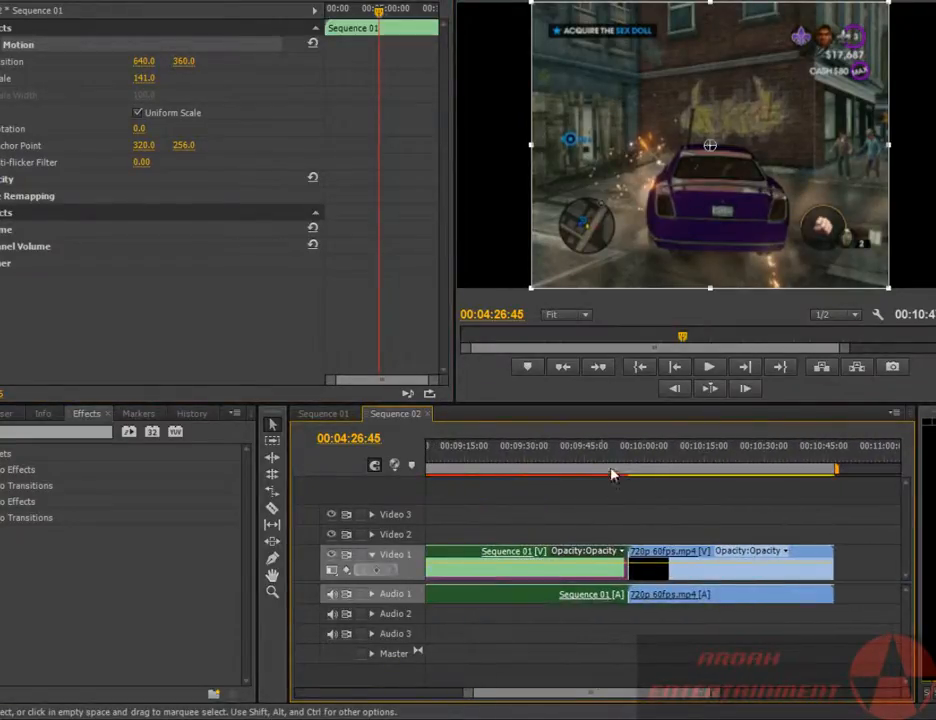
pyautogui.moveTo(636, 457)
pyautogui.mouseDown()
pyautogui.moveTo(645, 457)
pyautogui.moveTo(621, 460)
pyautogui.mouseUp()
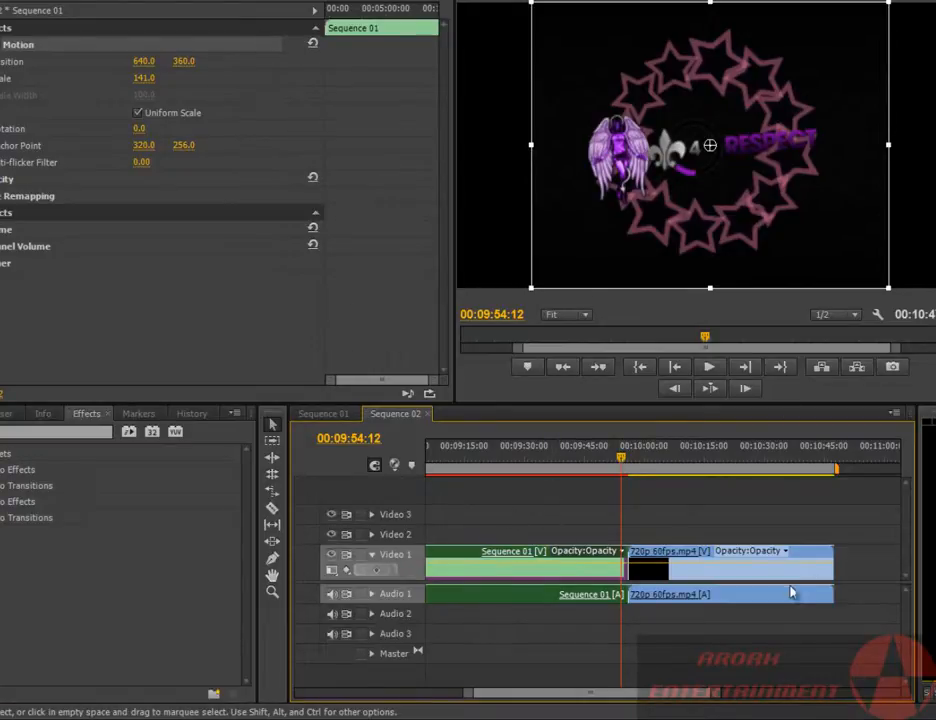
pyautogui.click(9, 1)
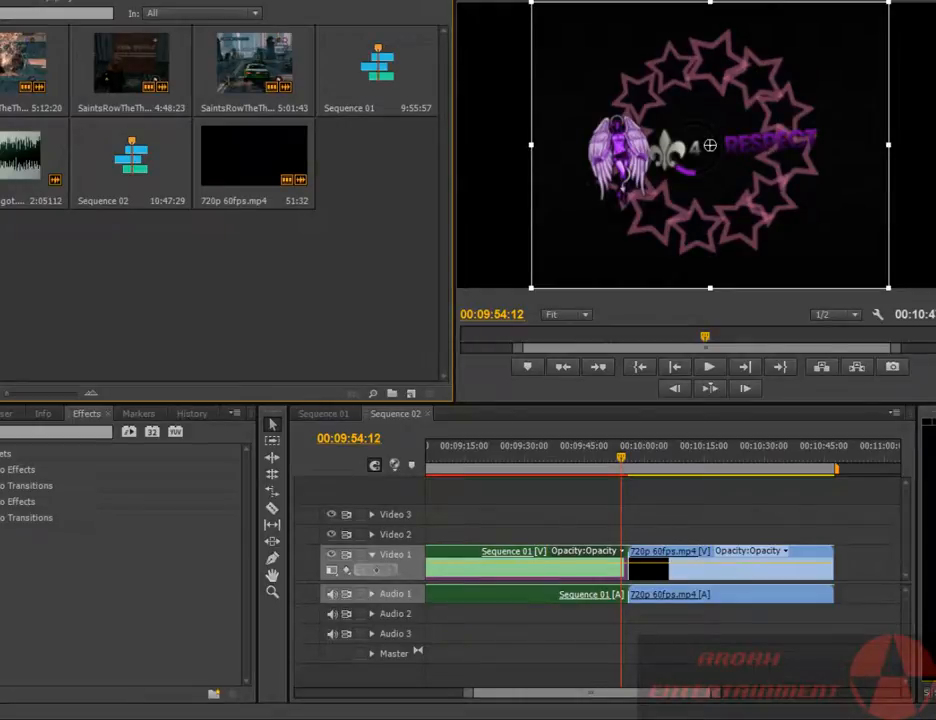
pyautogui.click(0, 0)
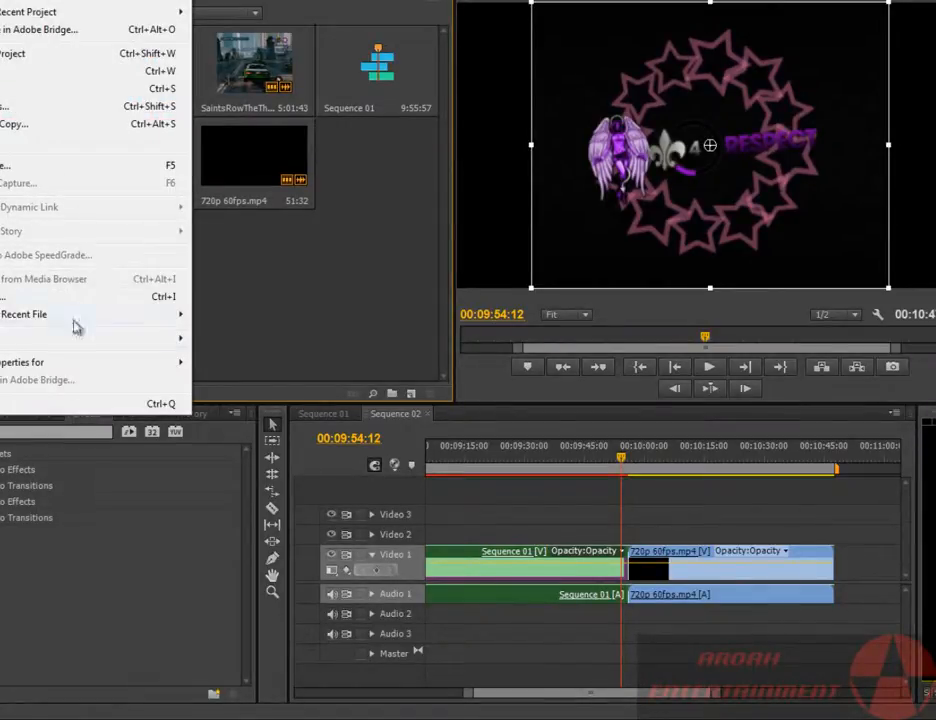
pyautogui.moveTo(110, 352)
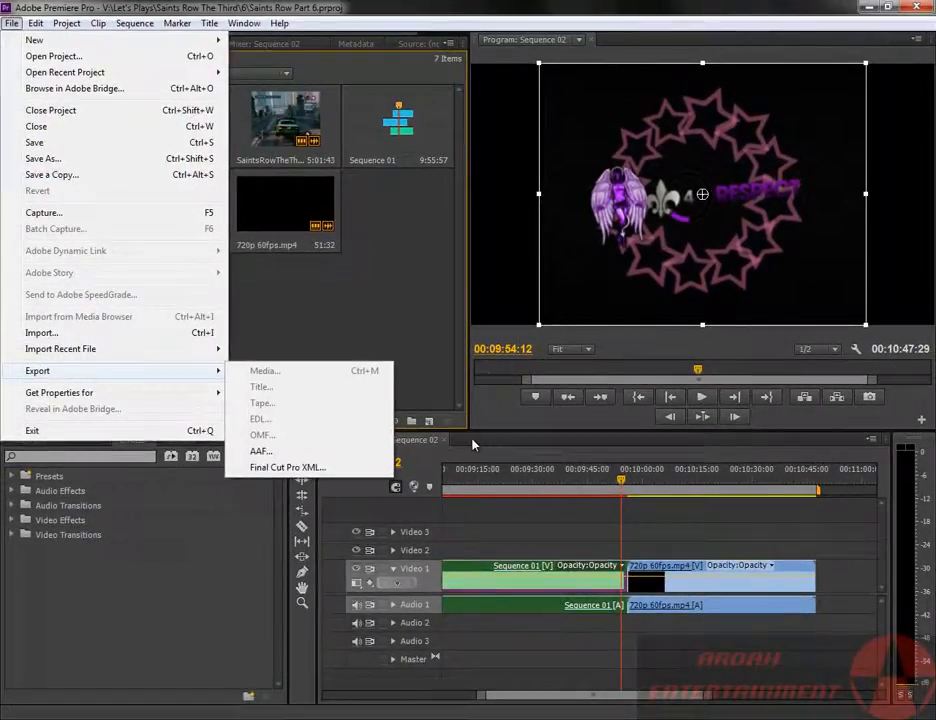
pyautogui.click(462, 425)
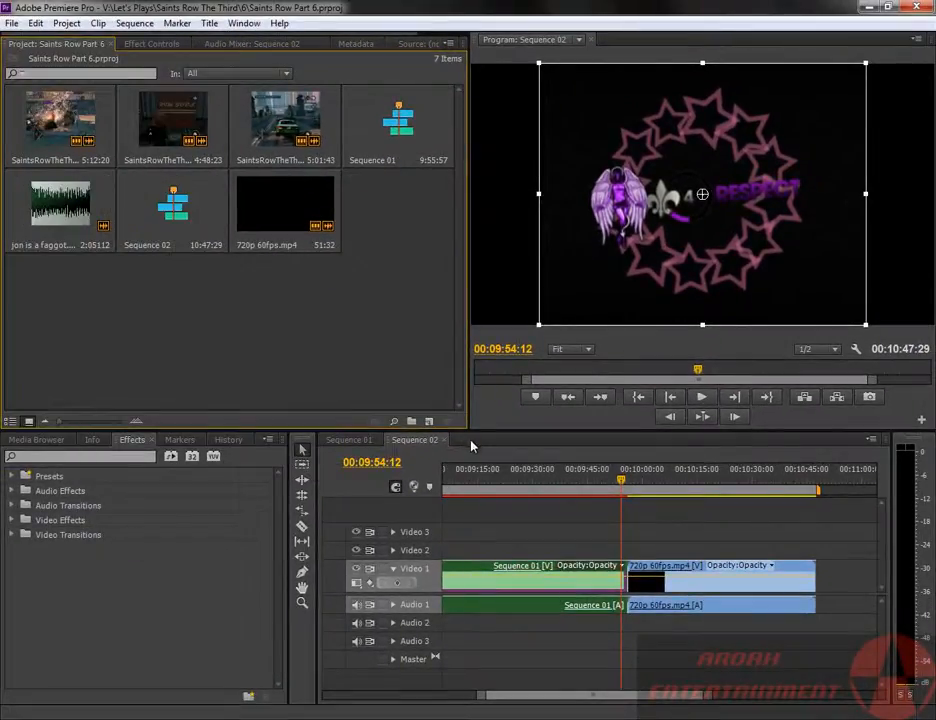
# - Make the Sequence 02 timeline active and preview the 720p 60fps.mp4 clip in the project
pyautogui.click(411, 446)
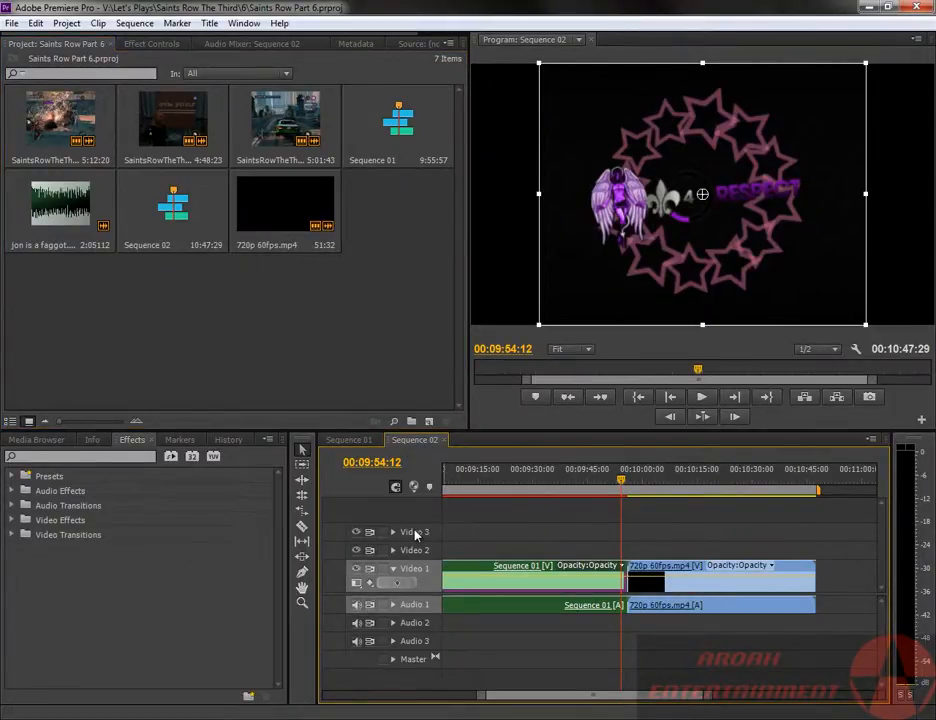
pyautogui.click(287, 221)
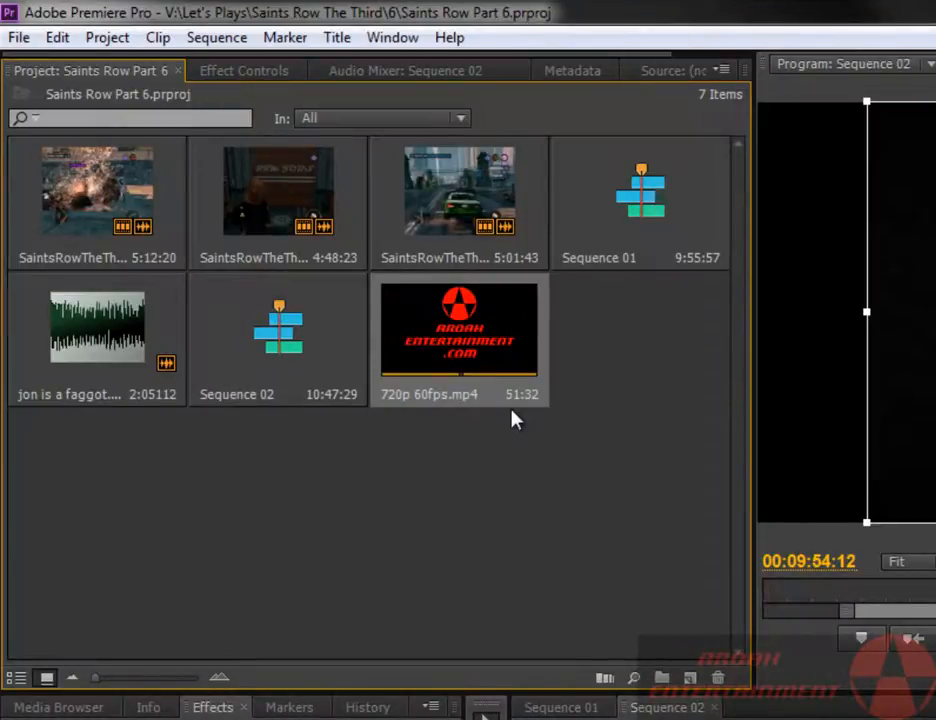
pyautogui.click(460, 376)
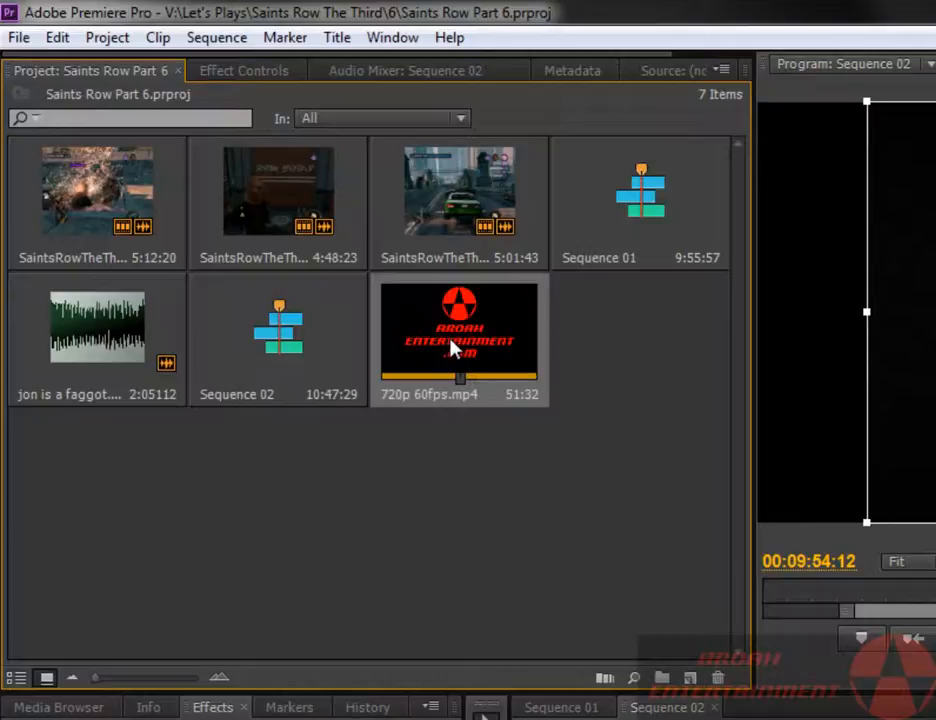
# - Select Sequence 02 in the project and open its media export settings
pyautogui.click(283, 318)
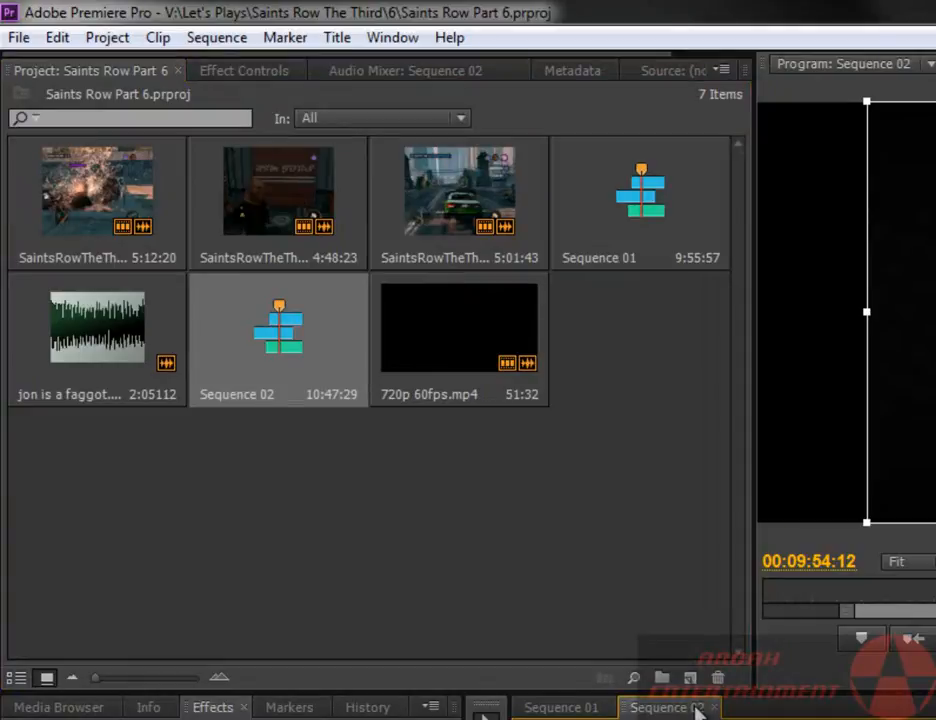
pyautogui.click(17, 38)
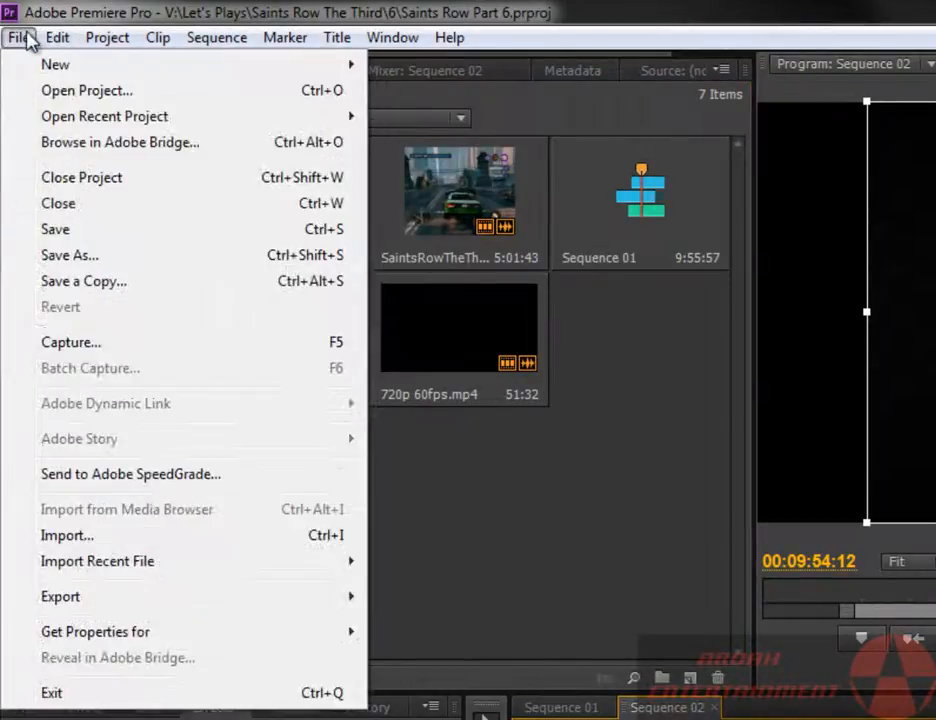
pyautogui.moveTo(18, 37)
pyautogui.moveTo(125, 608)
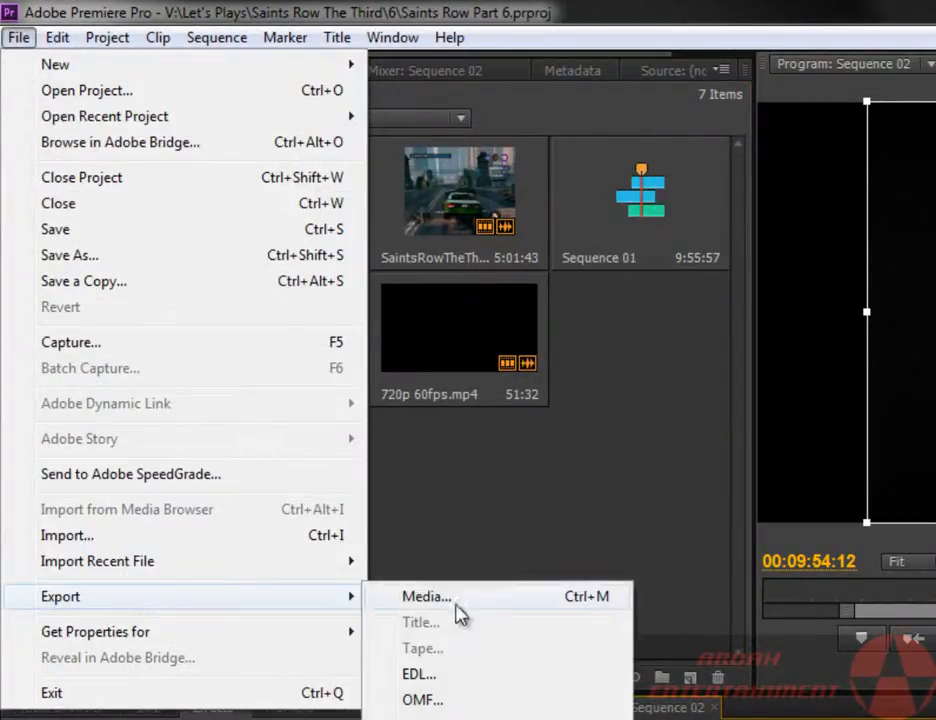
pyautogui.click(460, 614)
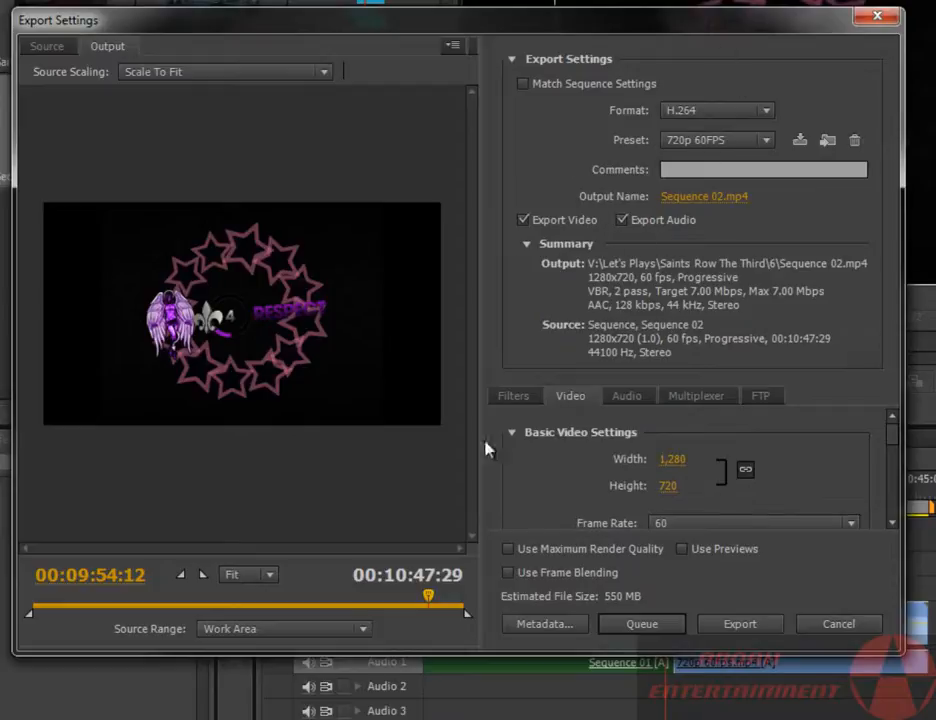
# - Review the source range choices in the export settings, keeping Work Area, and cancel the export
pyautogui.click(281, 636)
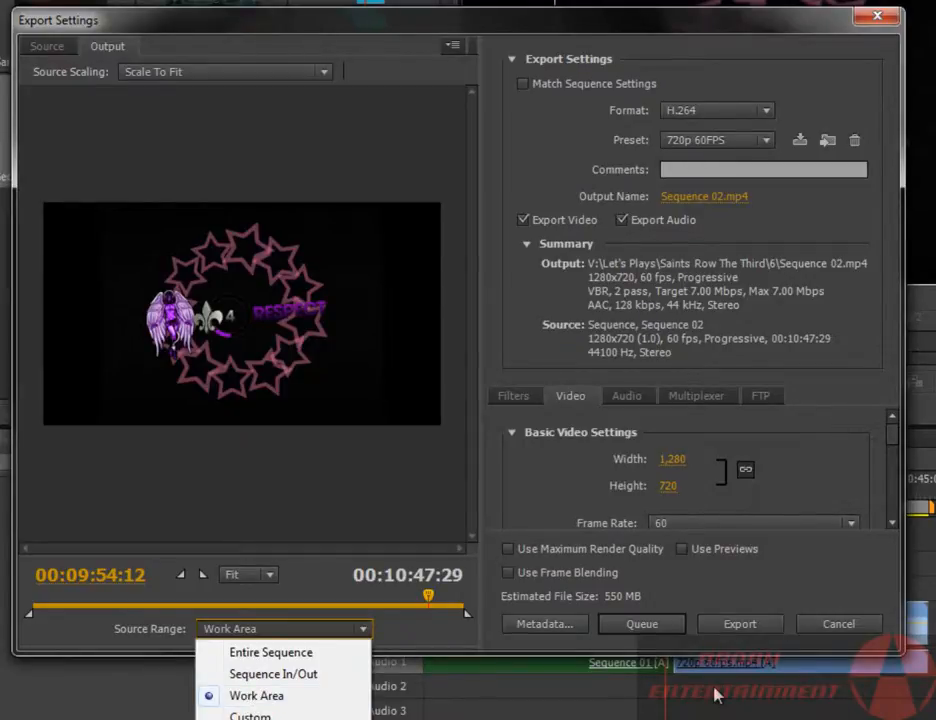
pyautogui.click(338, 697)
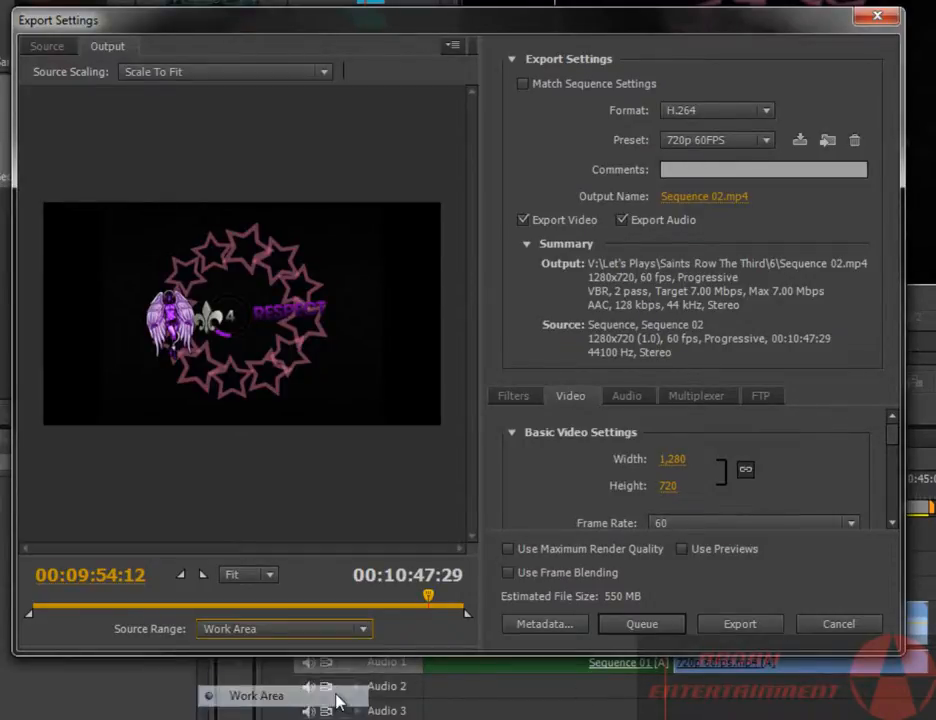
pyautogui.click(272, 628)
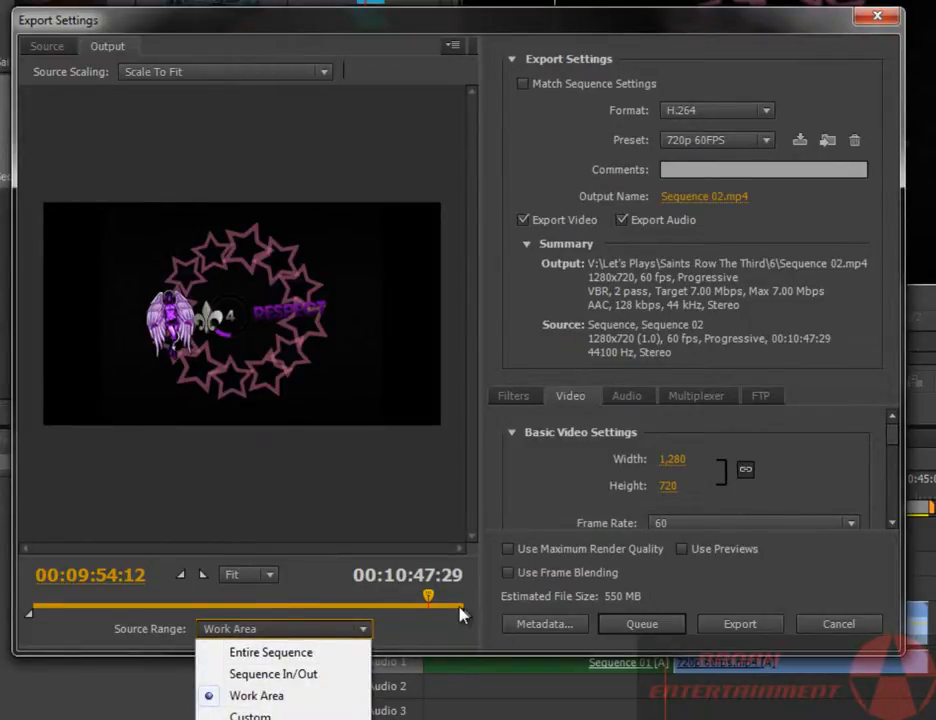
pyautogui.click(250, 633)
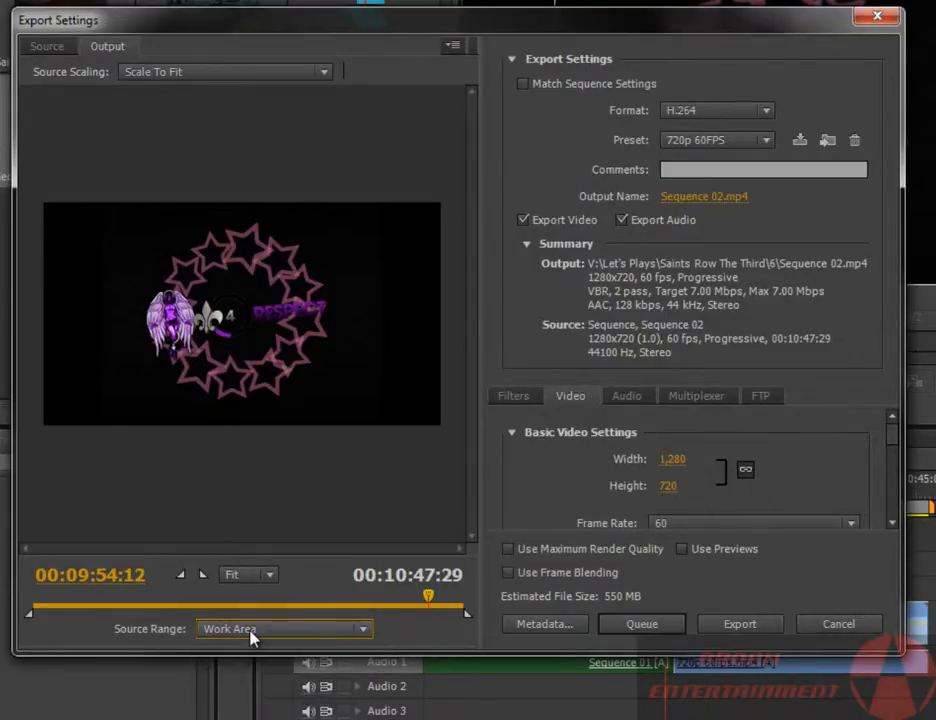
pyautogui.click(866, 625)
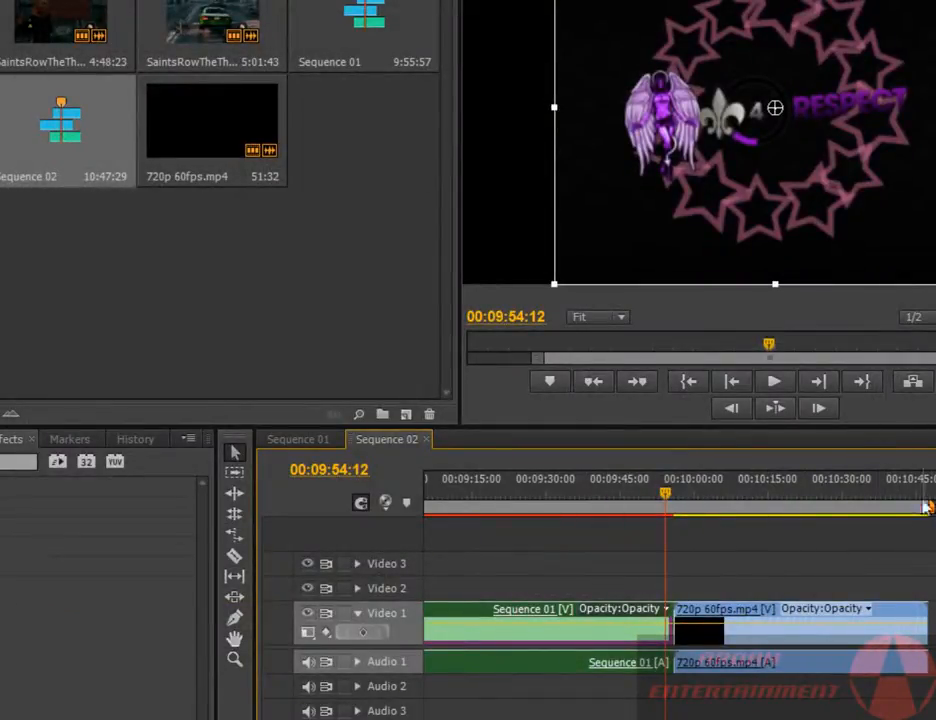
# - Show the start of the Sequence 02 timeline and reopen the sequence's media export settings
pyautogui.moveTo(880, 719); pyautogui.dragTo(440, 719)
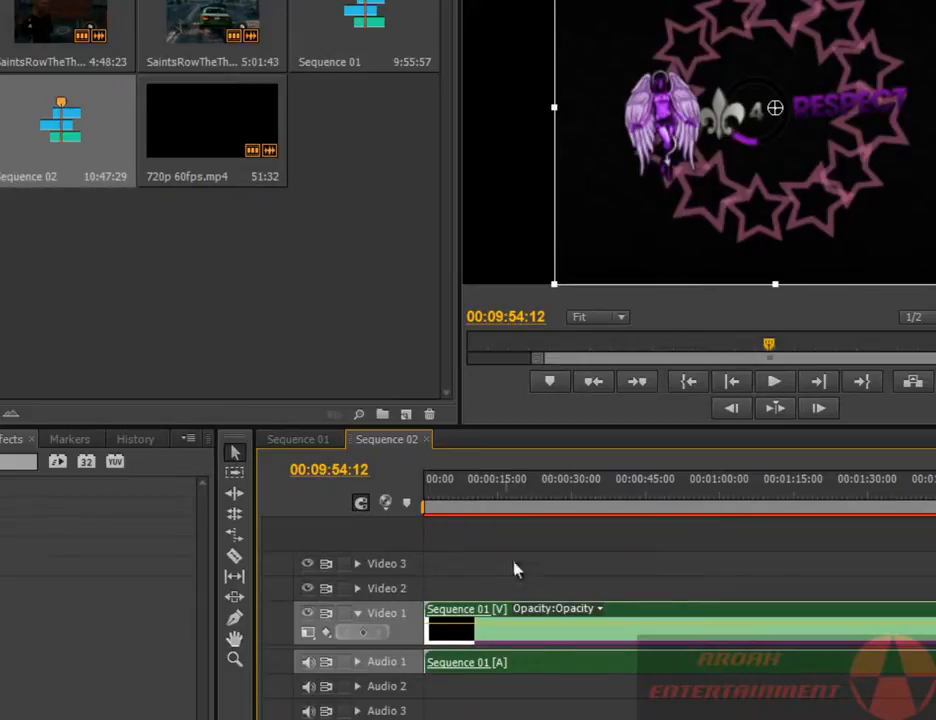
pyautogui.click(0, 0)
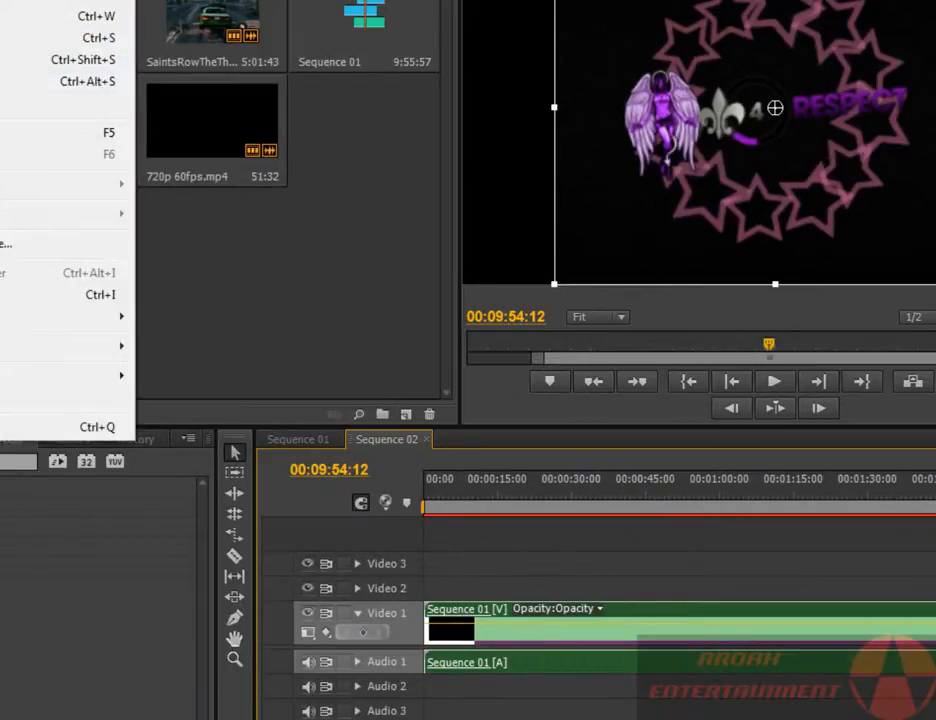
pyautogui.moveTo(117, 347)
pyautogui.click(160, 347)
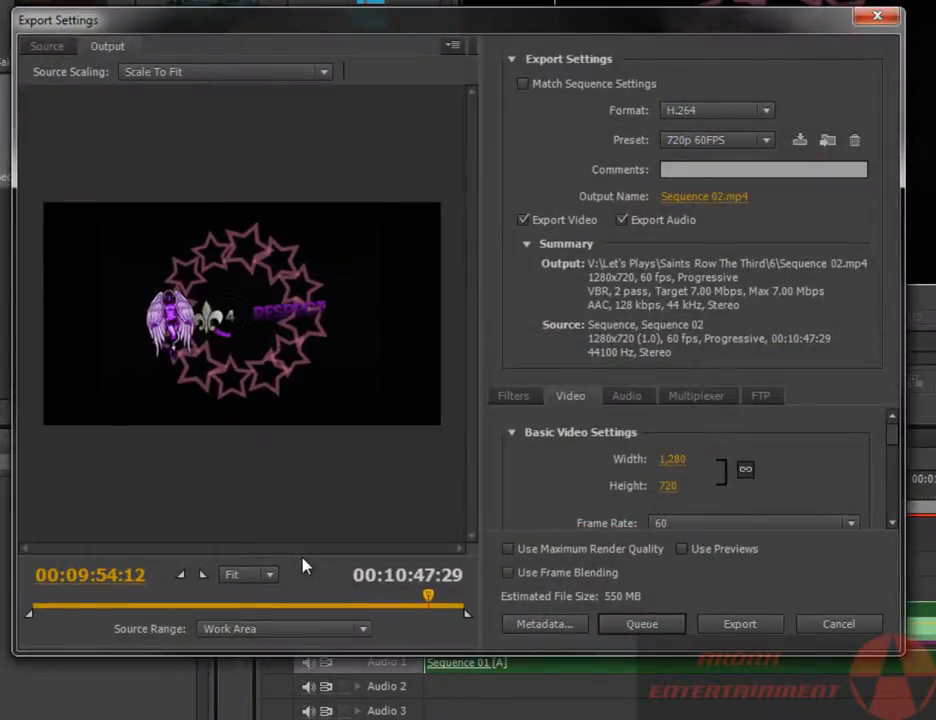
# - Switch the export's source range to Entire Sequence and return it to Work Area
pyautogui.click(236, 626)
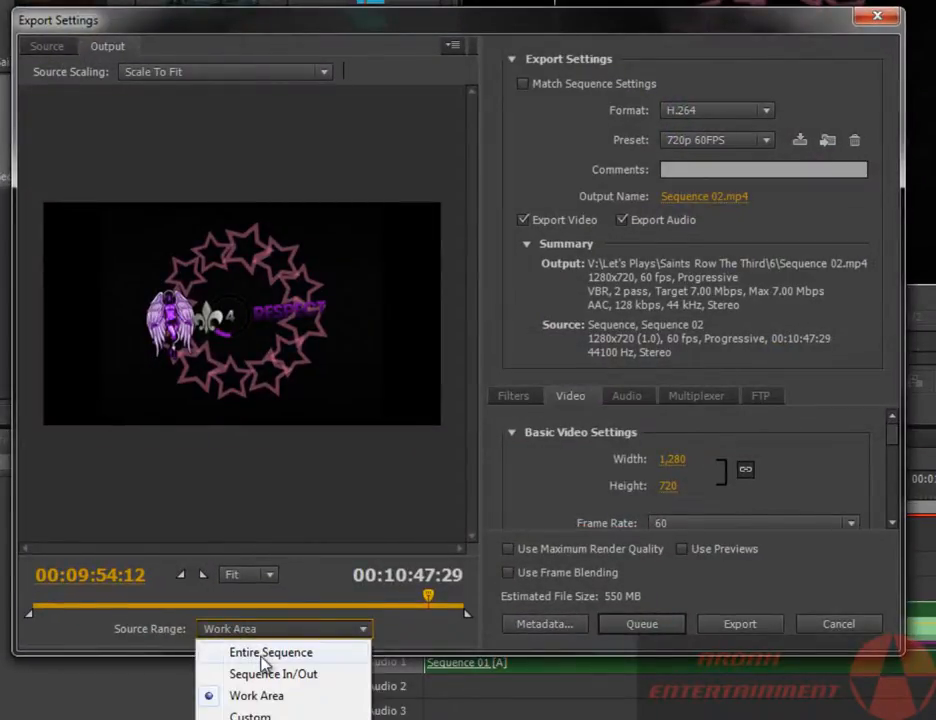
pyautogui.click(264, 656)
pyautogui.click(259, 632)
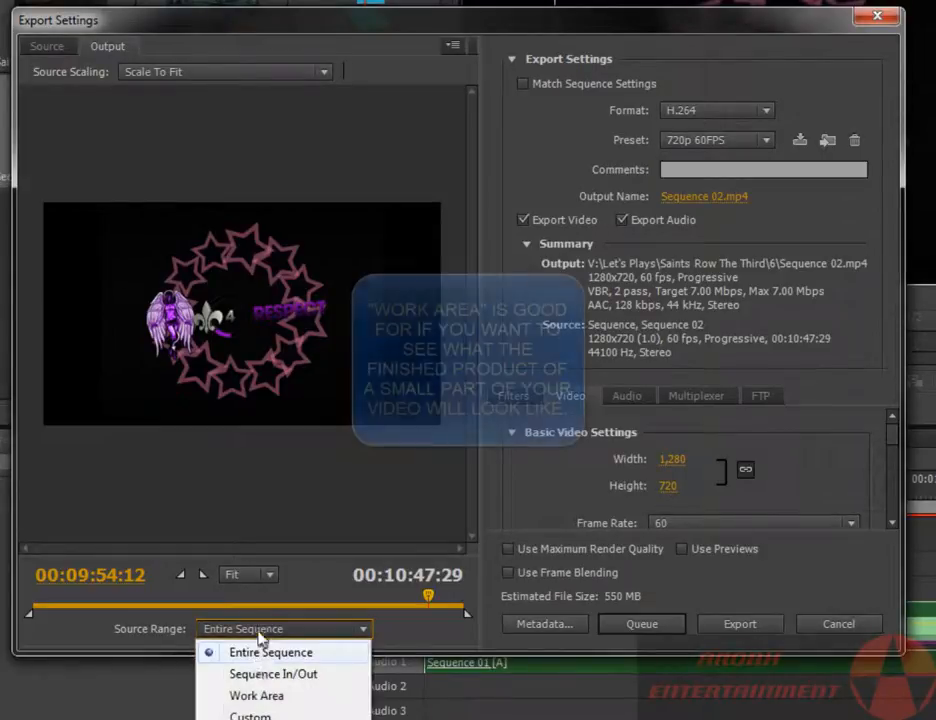
pyautogui.click(257, 696)
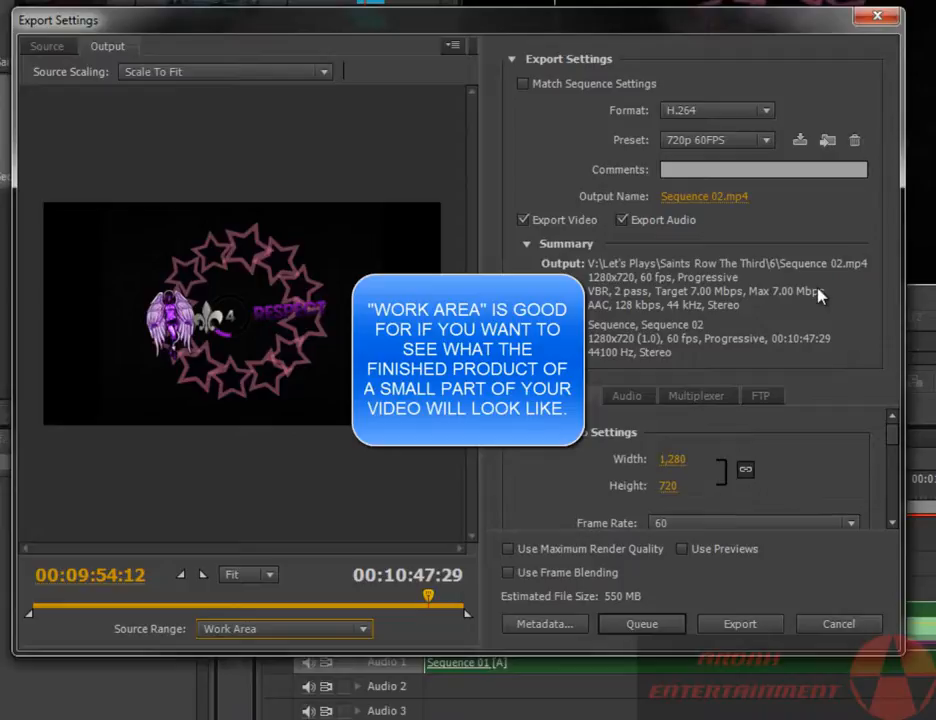
# - Choose the 720p 60FPS preset and try to change the output width to 1,410
pyautogui.click(735, 146)
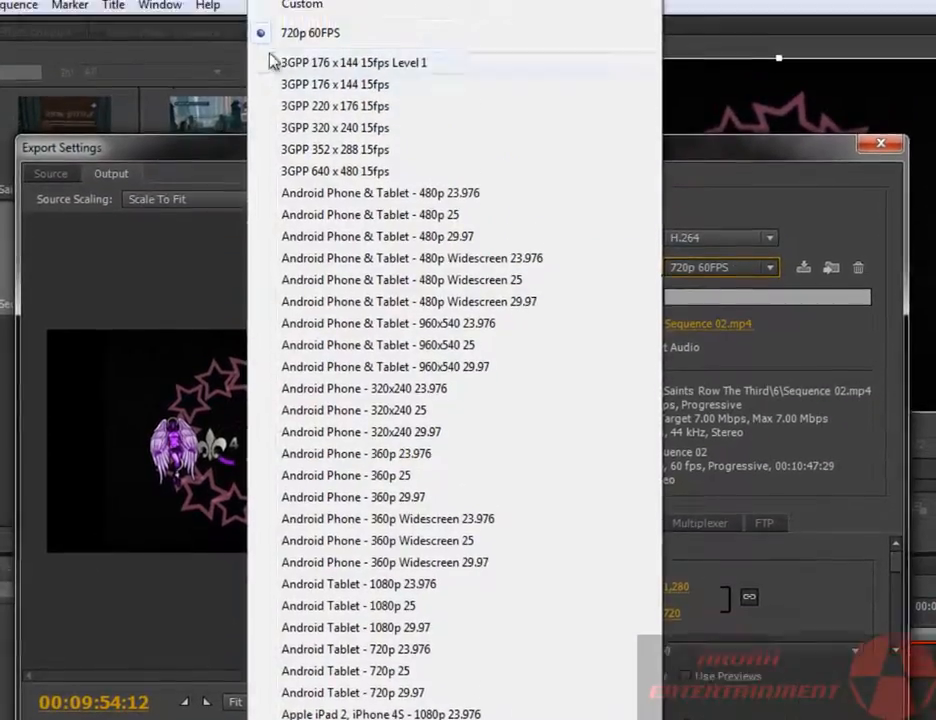
pyautogui.click(319, 46)
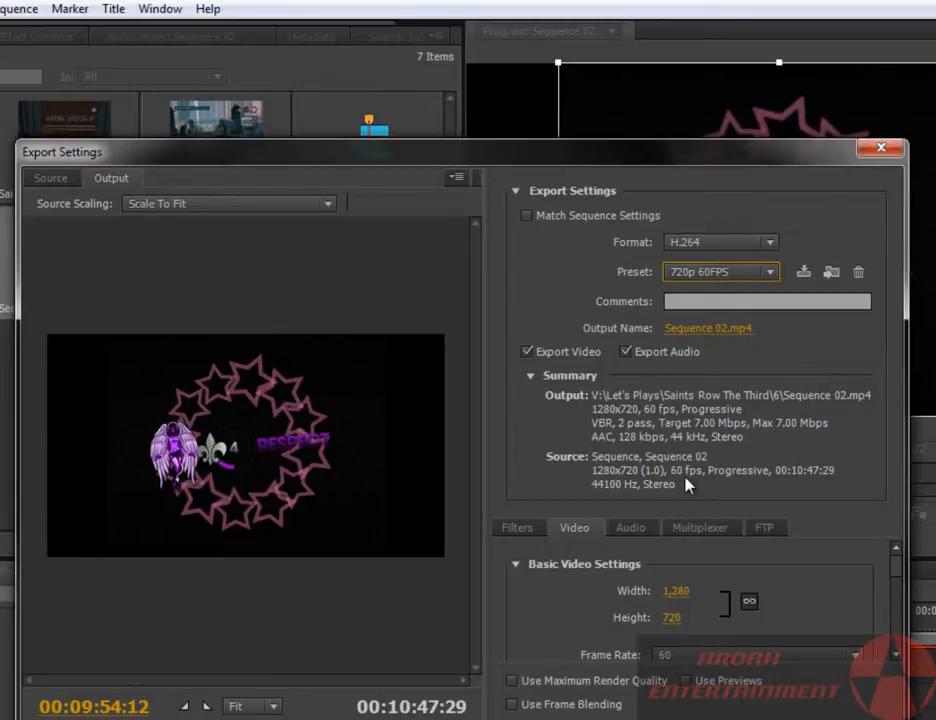
pyautogui.click(677, 591)
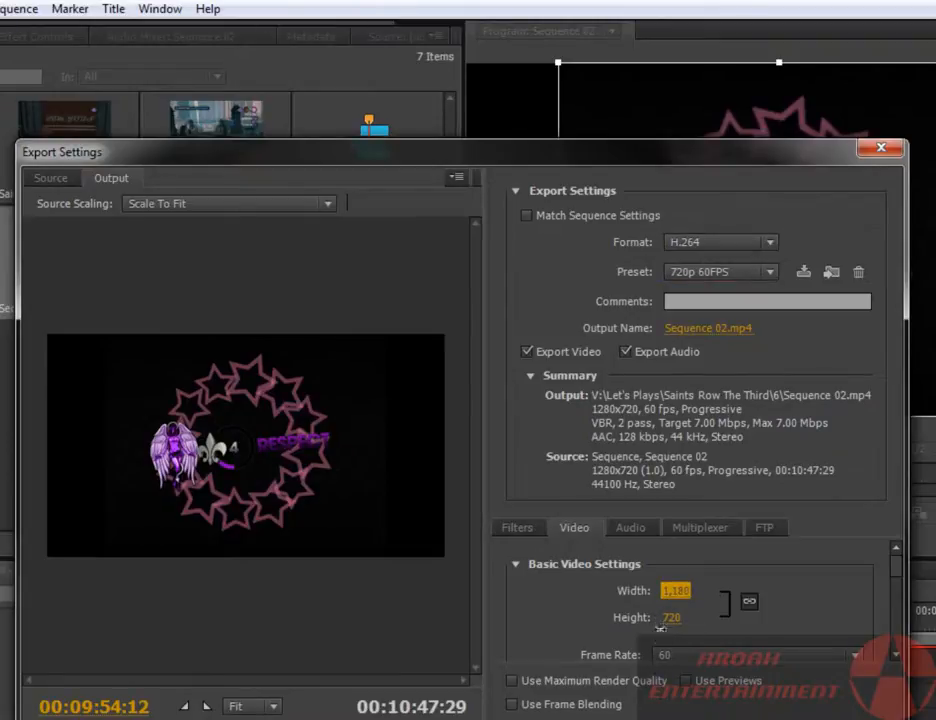
pyautogui.write('1419')
pyautogui.click(707, 440)
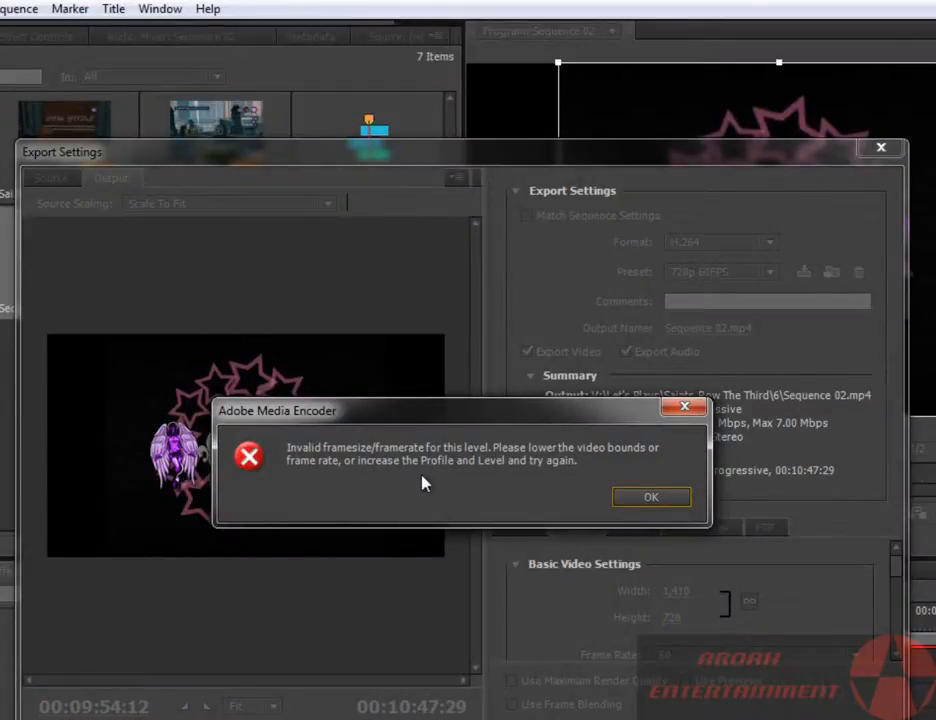
pyautogui.click(648, 497)
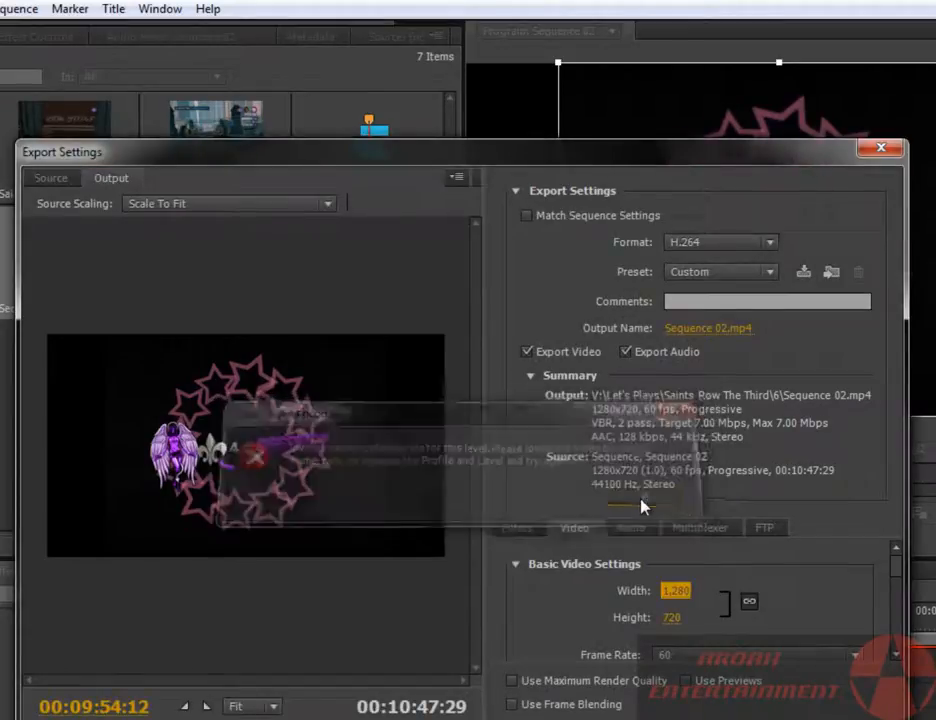
# - Reselect the 720p 60FPS preset and check its frame size, frame rate, field order and pixel aspect
pyautogui.click(686, 275)
pyautogui.click(290, 37)
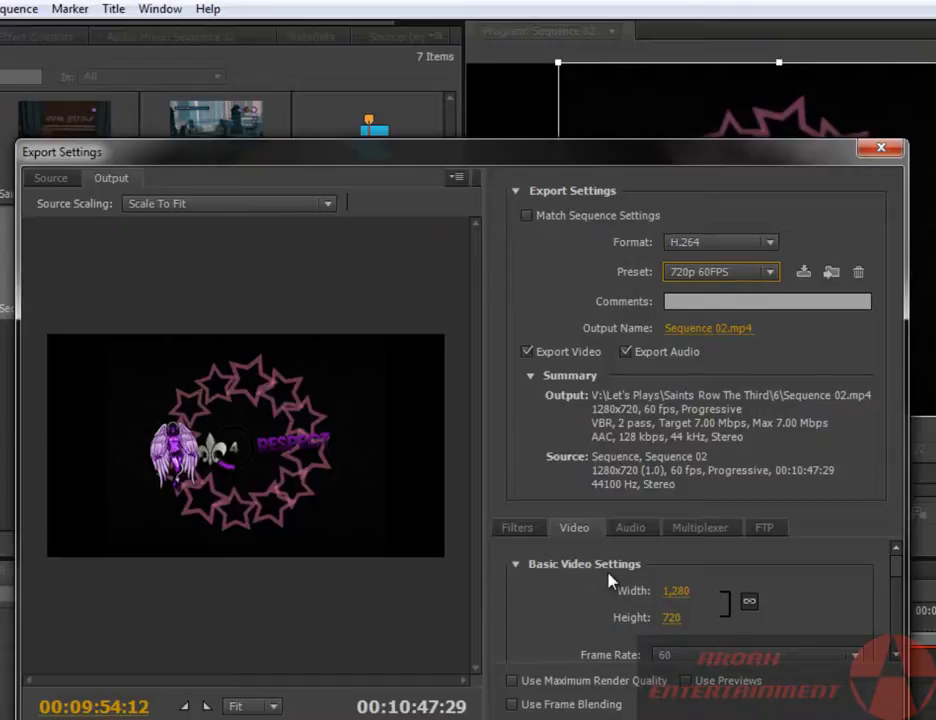
pyautogui.scroll(-3, 566, 600)
pyautogui.scroll(2, 566, 600)
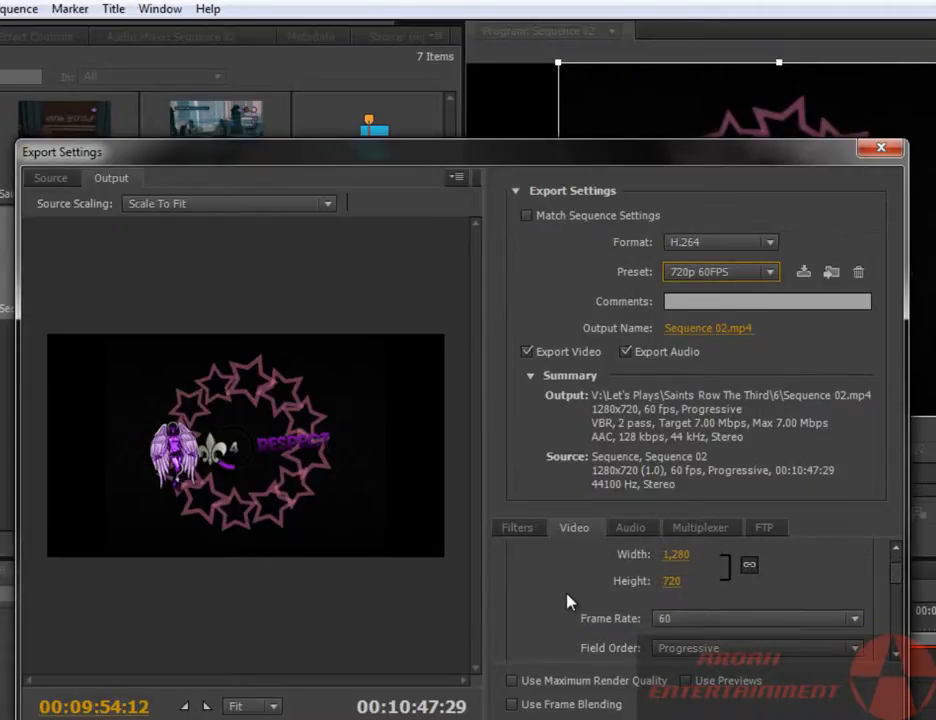
pyautogui.scroll(-1, 566, 600)
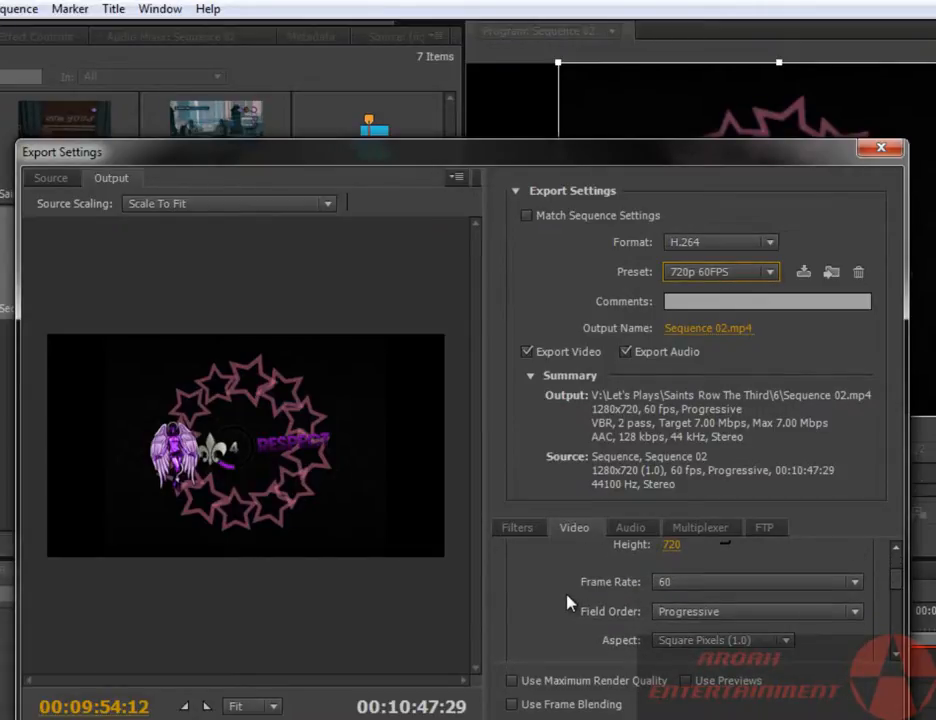
pyautogui.scroll(2, 566, 604)
pyautogui.scroll(-3, 636, 598)
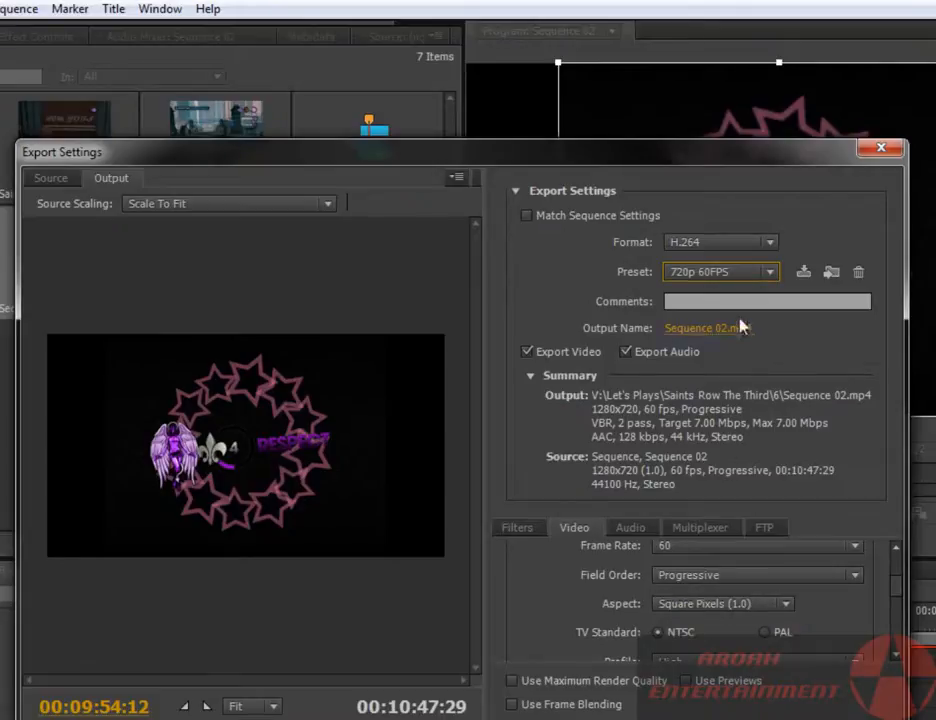
# - Look through the H.264 preset list down to the YouTube presets, keeping 720p 60FPS
pyautogui.click(737, 274)
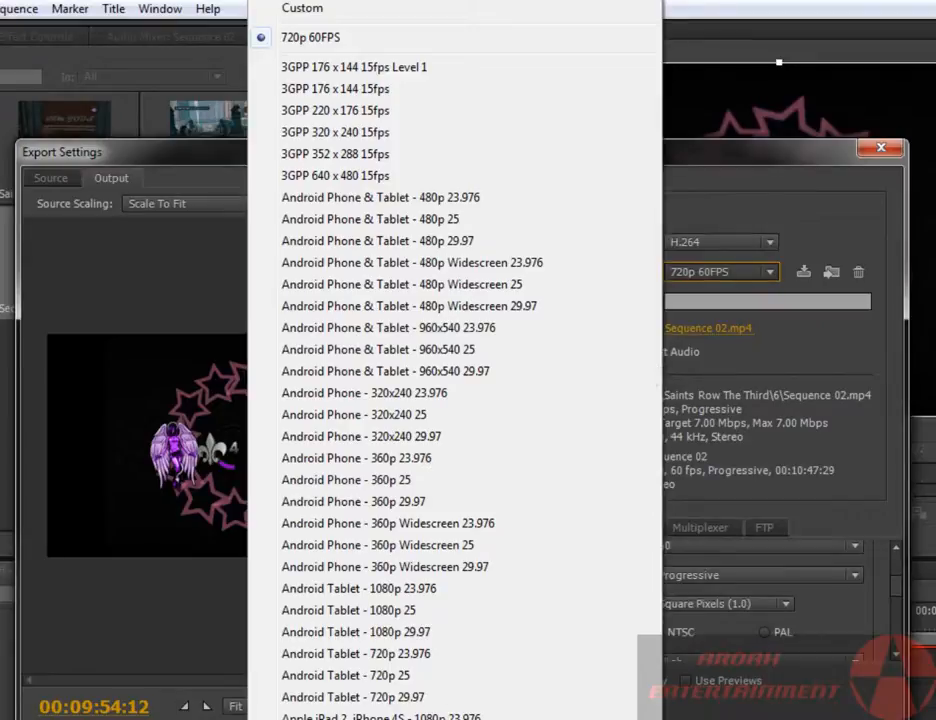
pyautogui.scroll(-15, 455, 360)
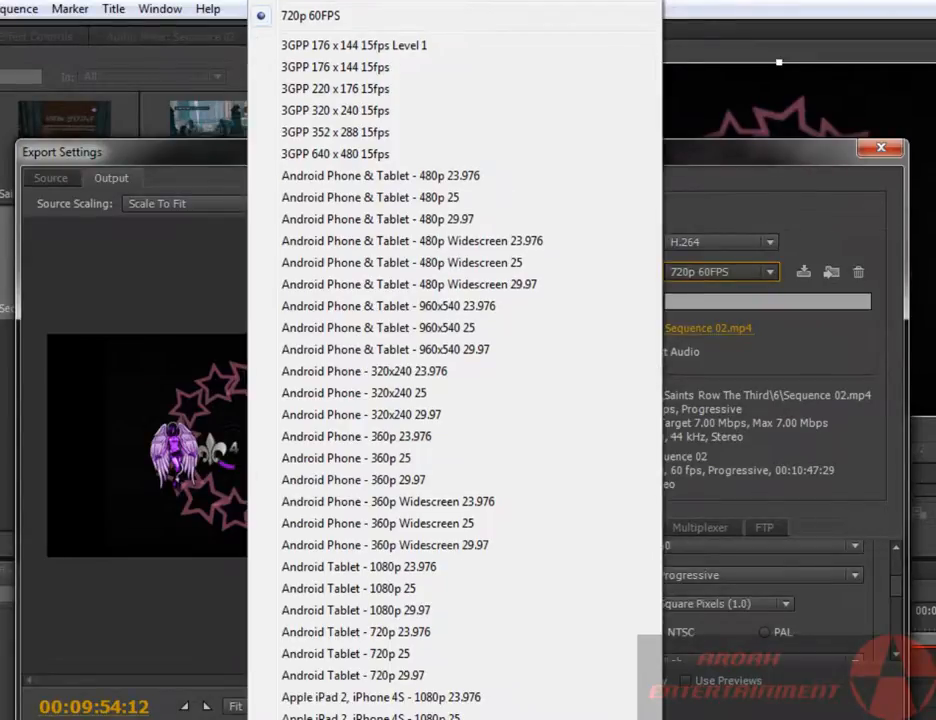
pyautogui.scroll(-4, 455, 400)
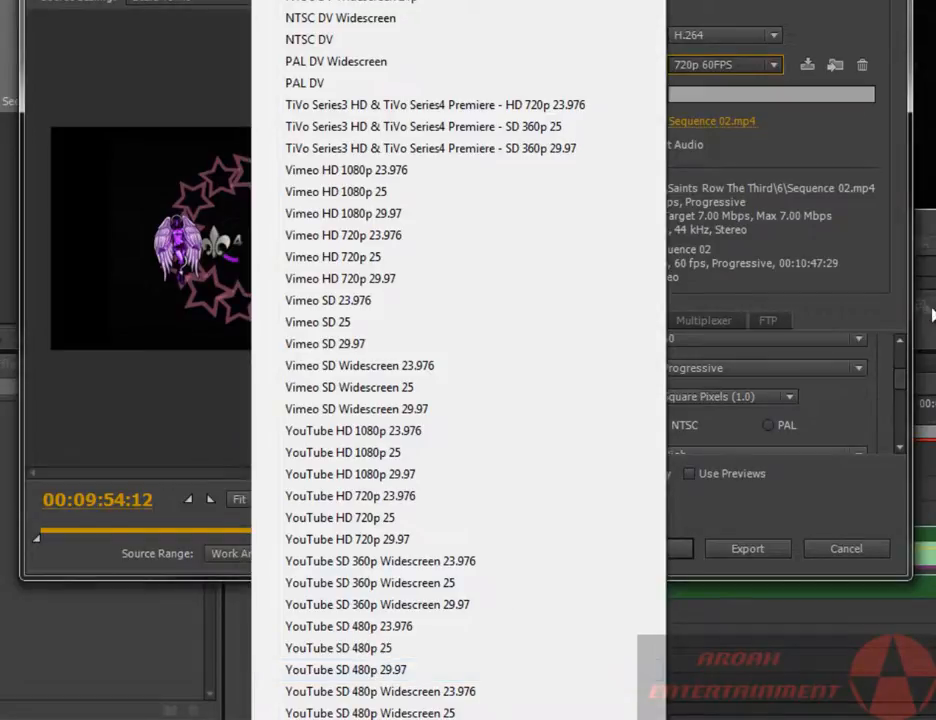
pyautogui.click(749, 270)
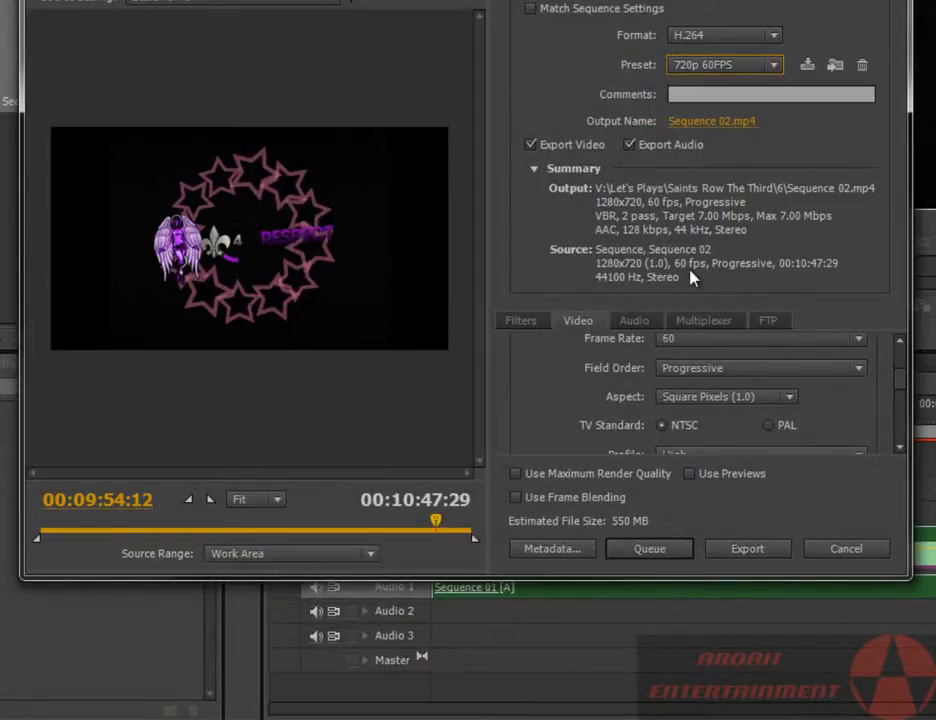
# - Review the video profile, level, bitrate encoding and target and maximum bitrates of the export
pyautogui.scroll(-3, 581, 380)
pyautogui.scroll(1, 581, 380)
pyautogui.scroll(-2, 579, 382)
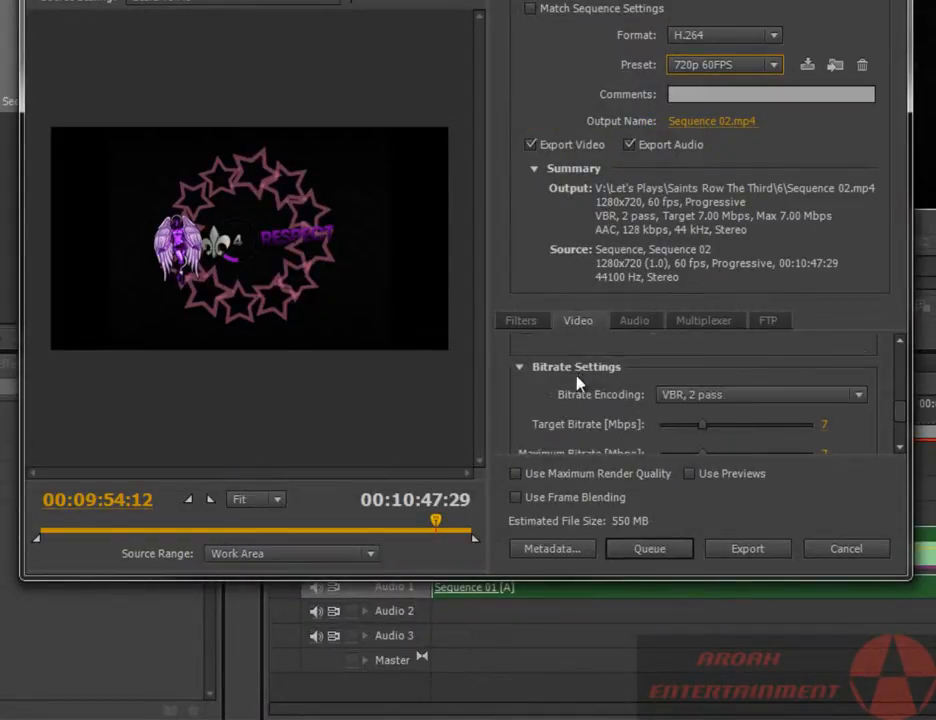
pyautogui.scroll(-1, 578, 383)
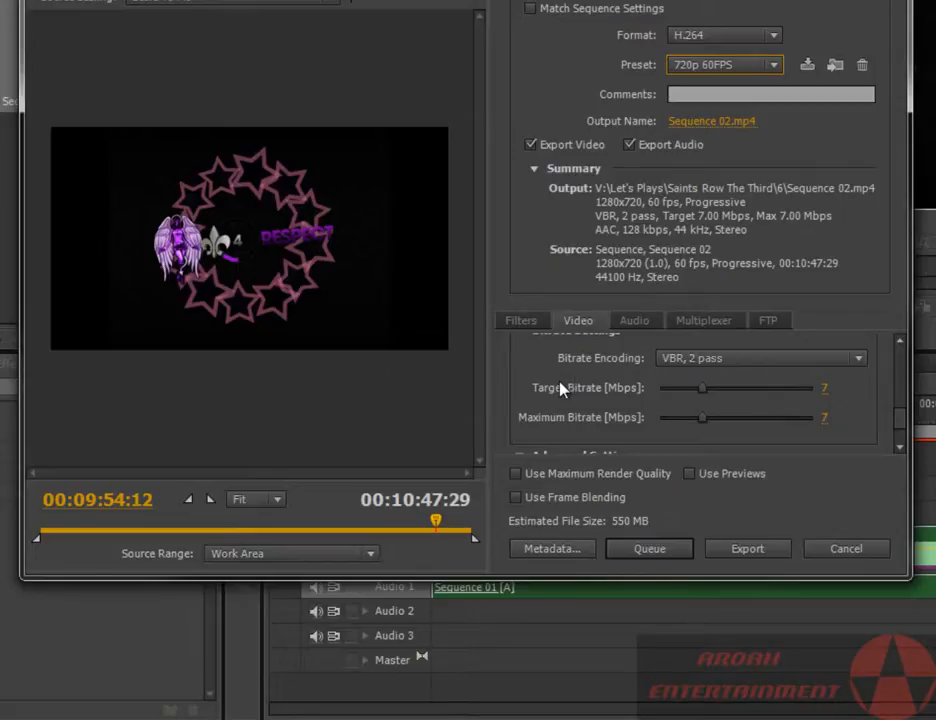
pyautogui.scroll(4, 560, 383)
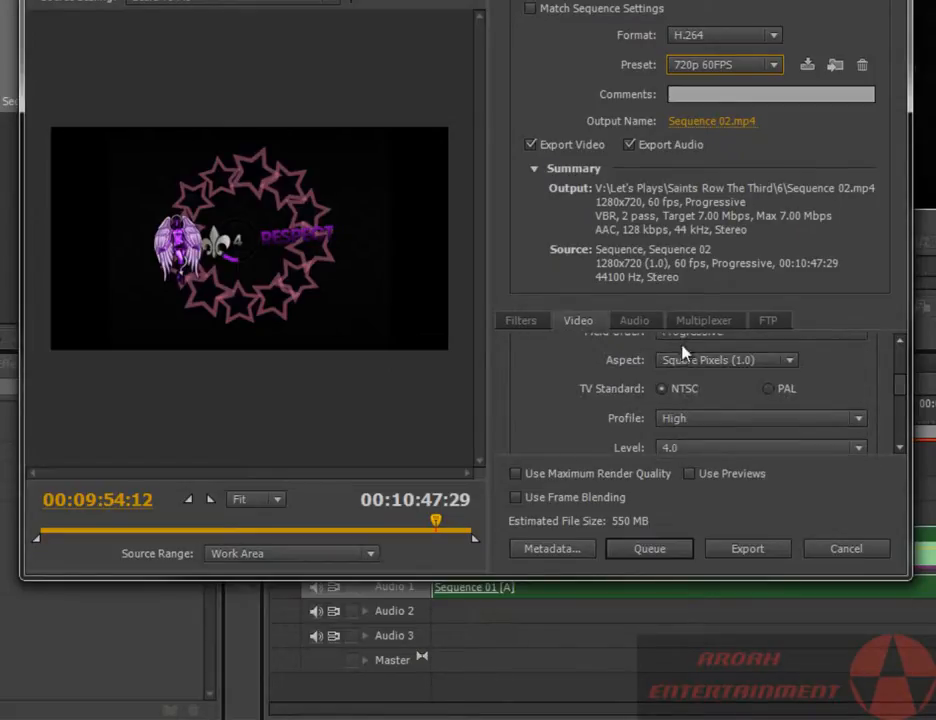
# - Examine the export's basic audio settings, including the available codecs and sample rates, keeping AAC and 44100 Hz
pyautogui.click(634, 320)
pyautogui.scroll(-3, 670, 390)
pyautogui.scroll(3, 577, 428)
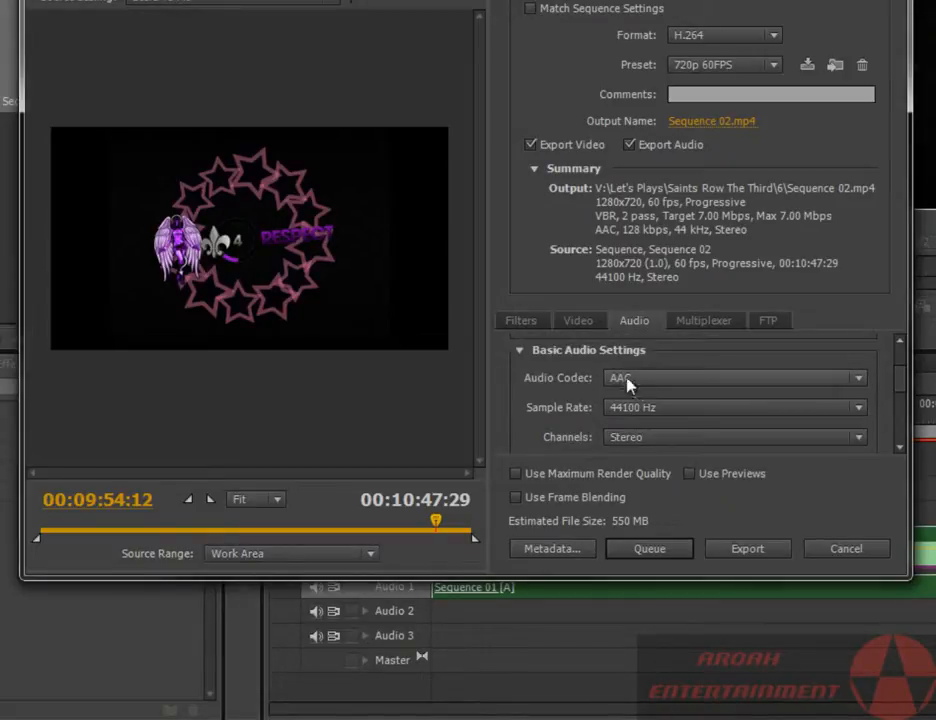
pyautogui.click(637, 383)
pyautogui.click(640, 398)
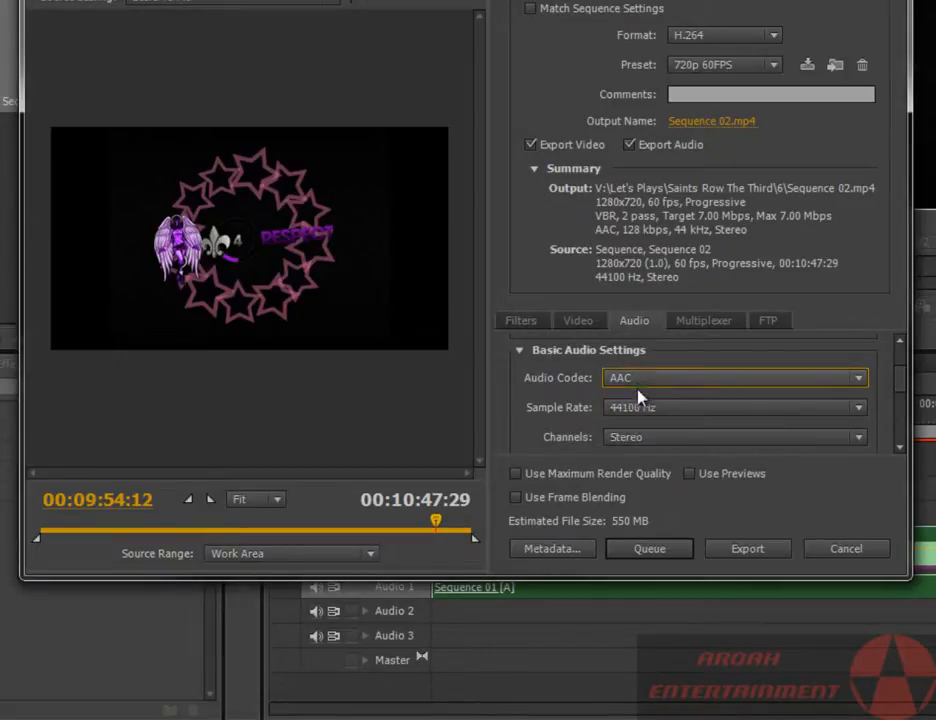
pyautogui.click(625, 413)
pyautogui.click(625, 413)
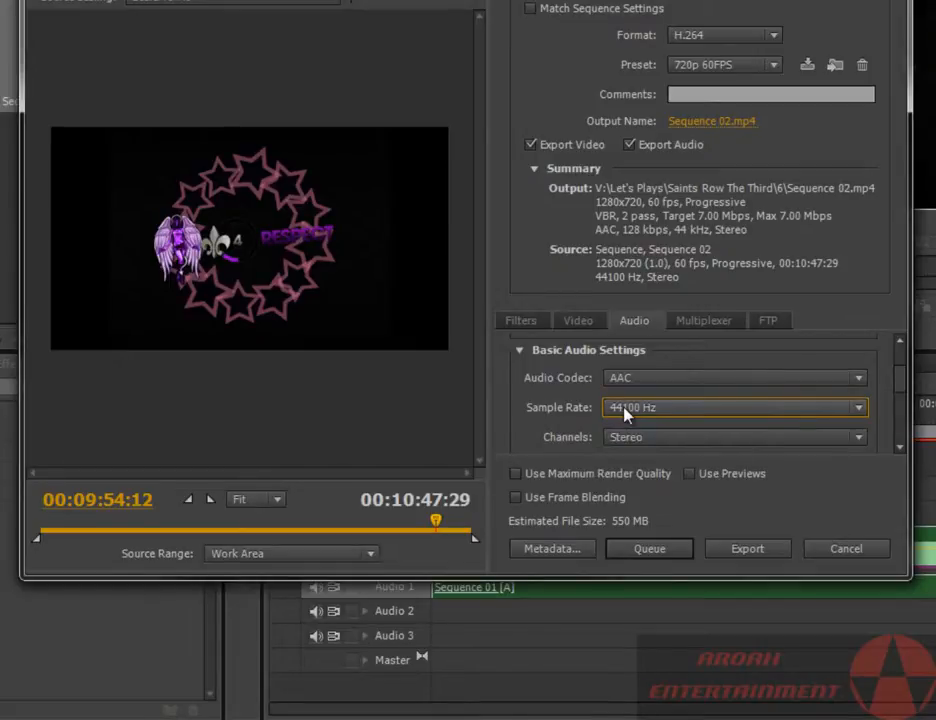
pyautogui.click(627, 412)
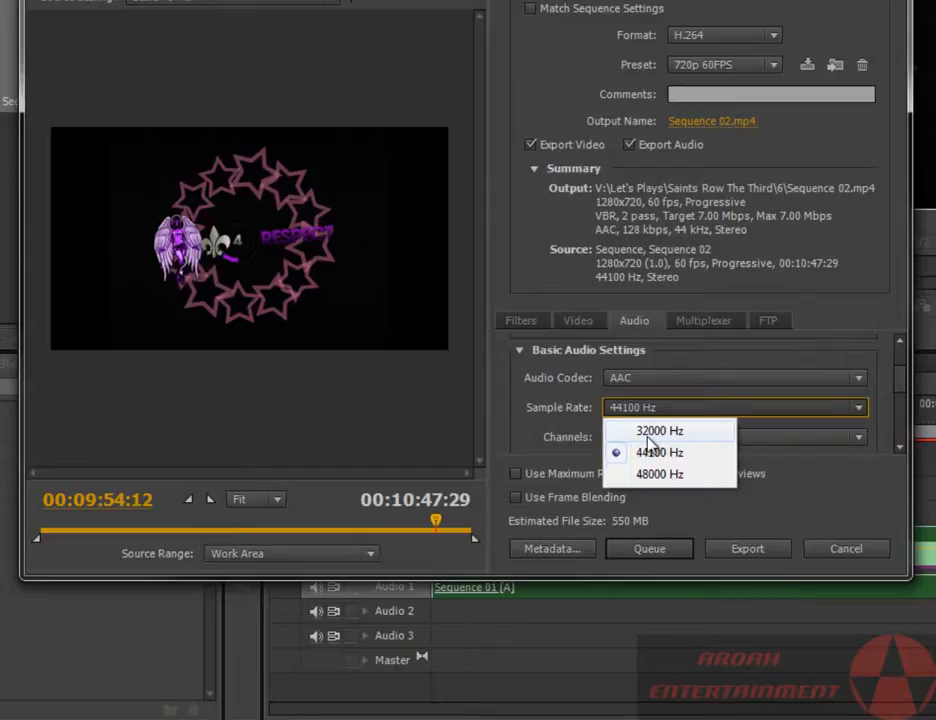
pyautogui.click(549, 410)
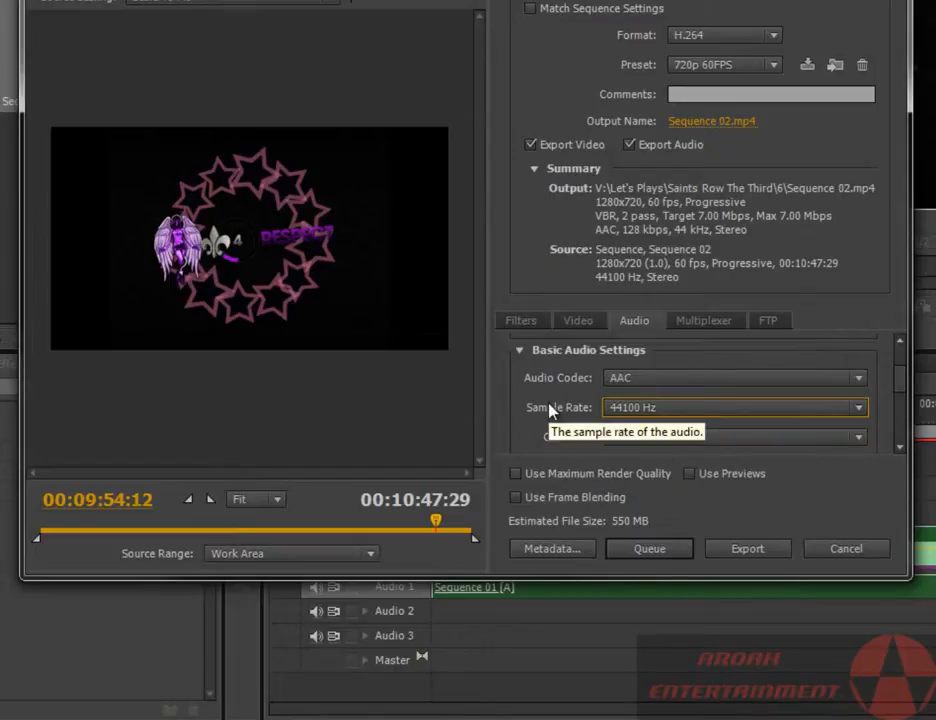
# - Check the audio quality and audio bitrate settings of the export
pyautogui.scroll(-3, 549, 410)
pyautogui.scroll(-5, 536, 426)
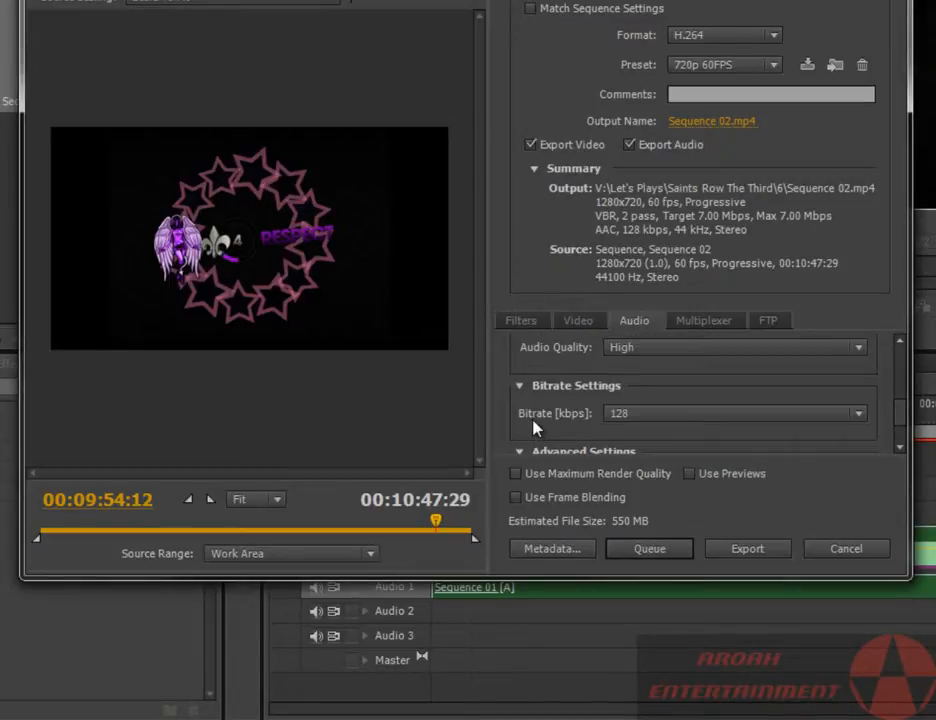
pyautogui.scroll(2, 533, 427)
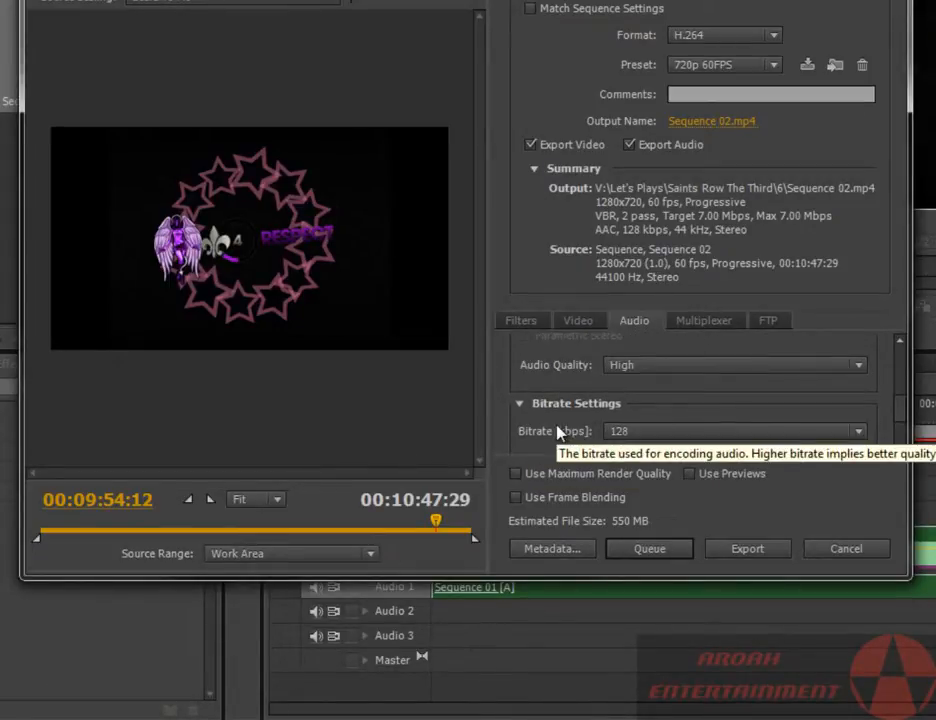
pyautogui.scroll(-1, 558, 432)
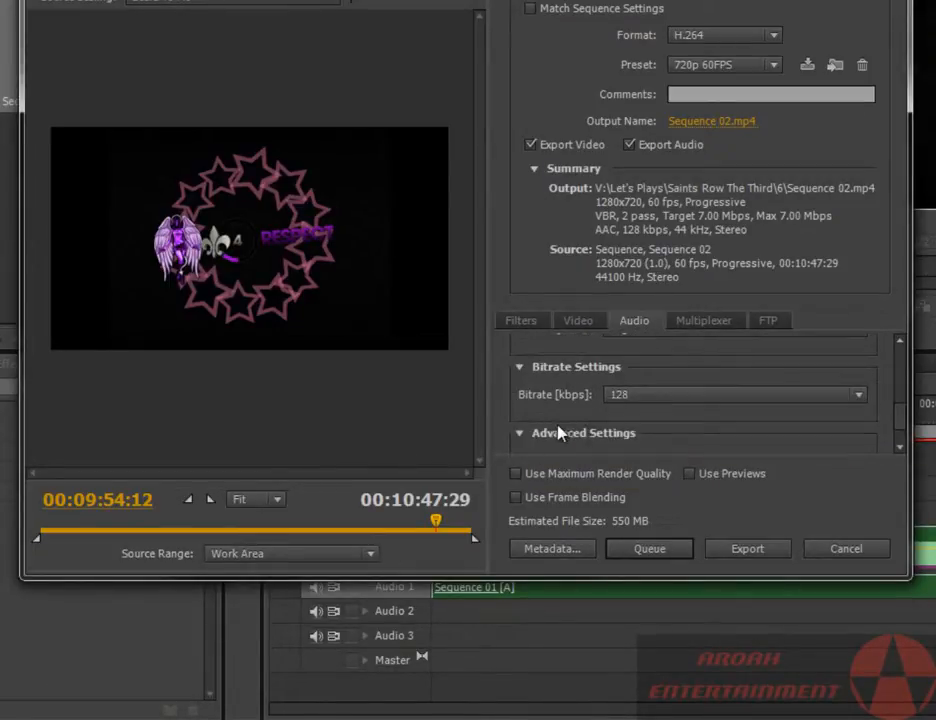
# - Examine the available audio bitrates and the advanced audio precedence setting of the export, keeping 128 kbps
pyautogui.click(640, 405)
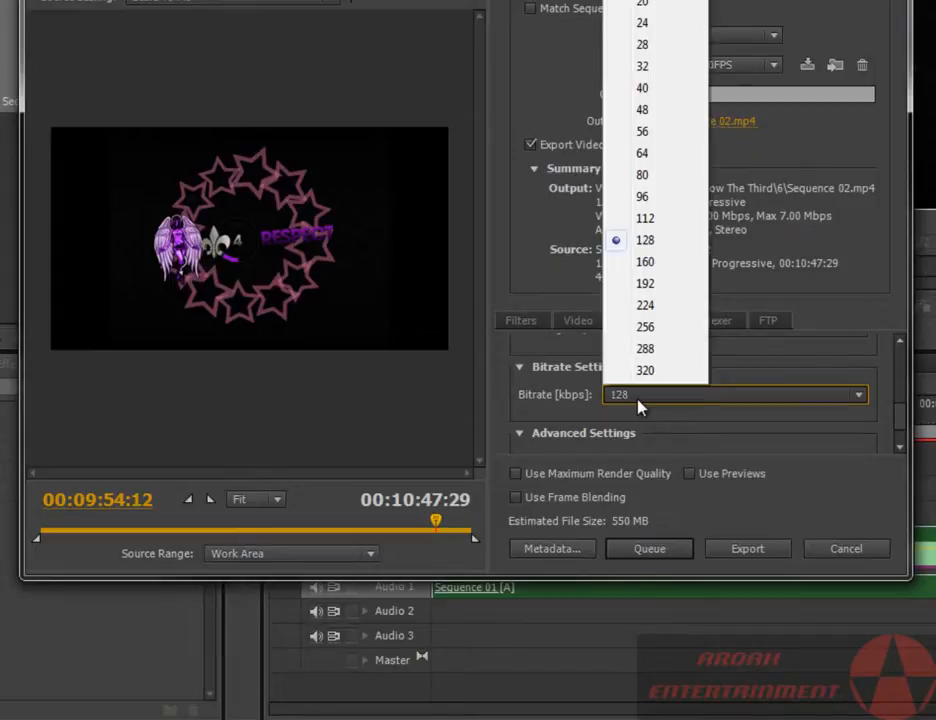
pyautogui.click(640, 405)
pyautogui.scroll(4, 620, 412)
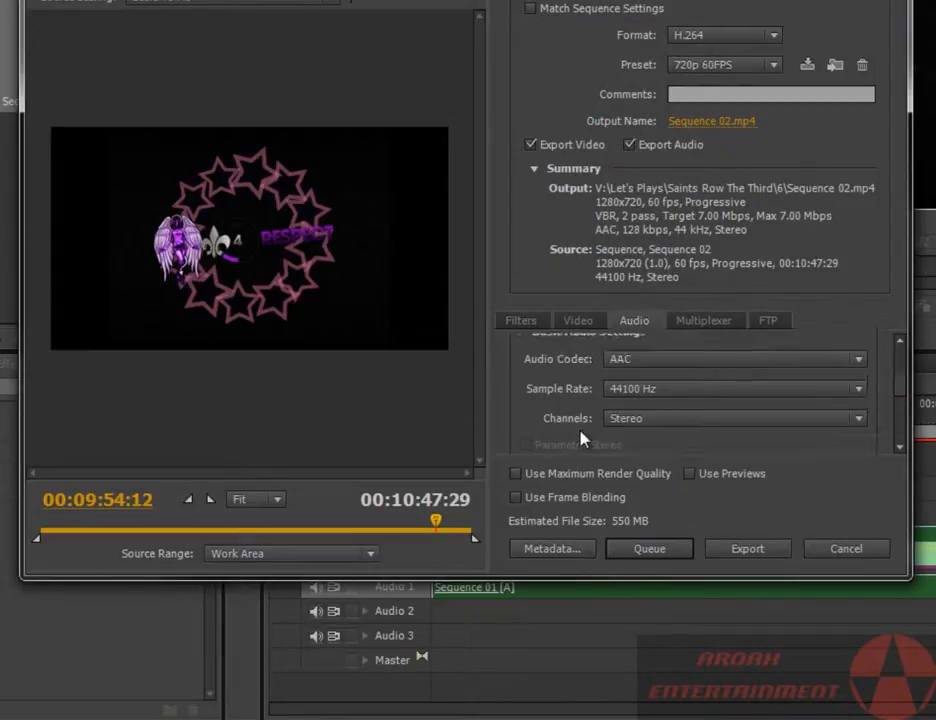
pyautogui.scroll(-4, 583, 440)
pyautogui.click(630, 431)
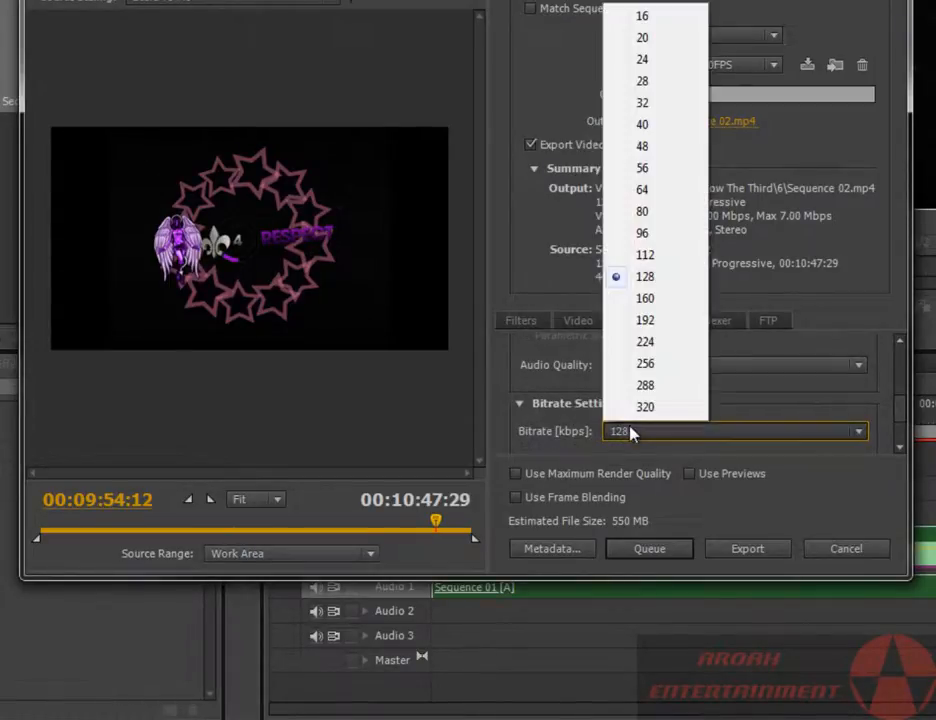
pyautogui.click(566, 425)
pyautogui.scroll(-2, 564, 424)
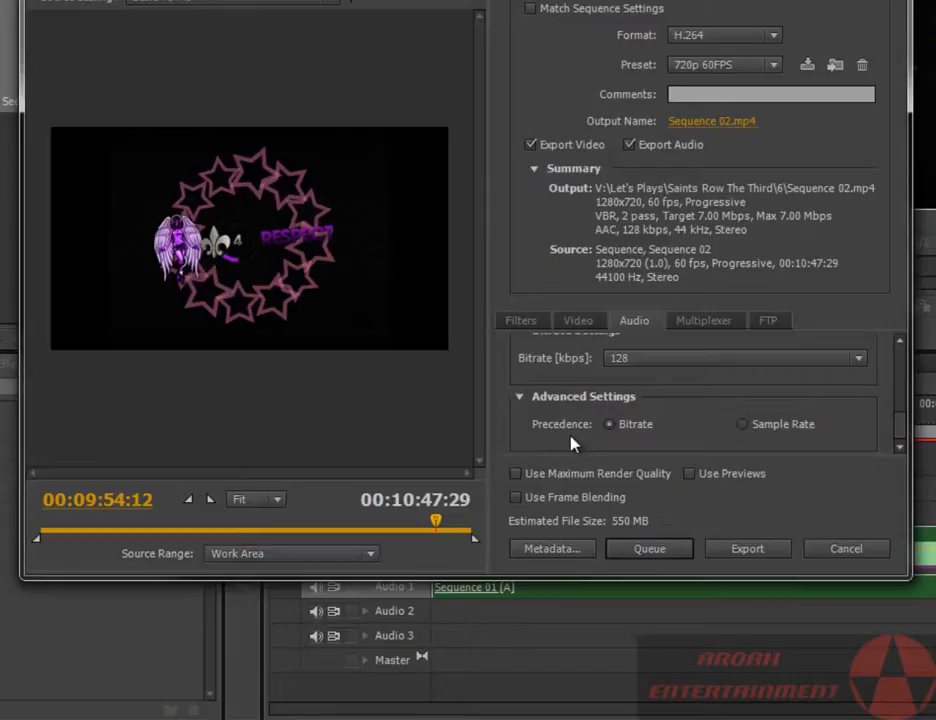
pyautogui.scroll(6, 574, 444)
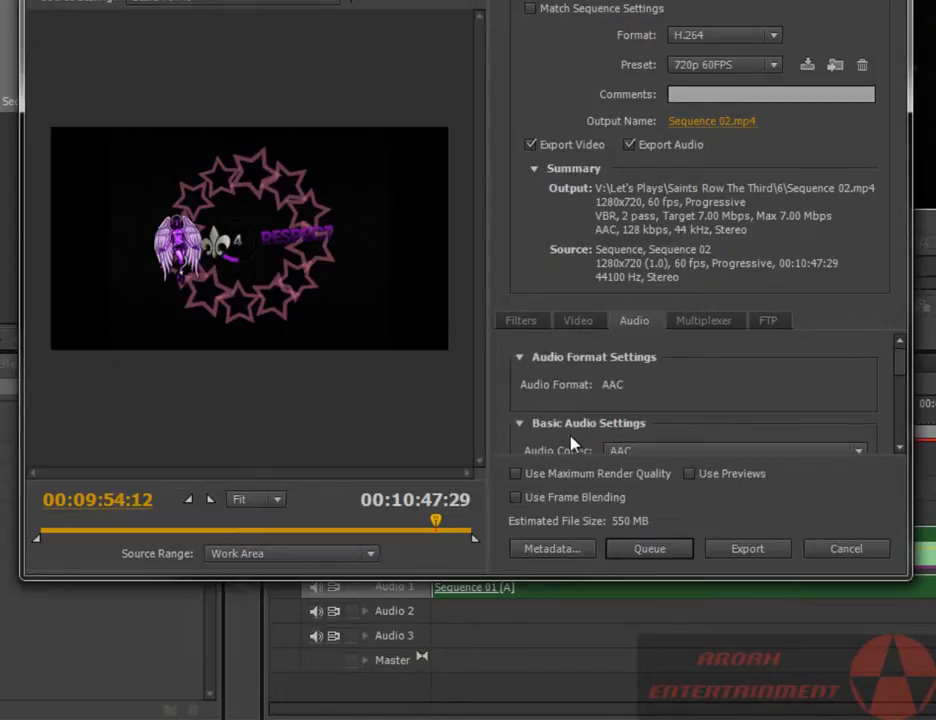
pyautogui.scroll(-4, 572, 439)
pyautogui.click(637, 418)
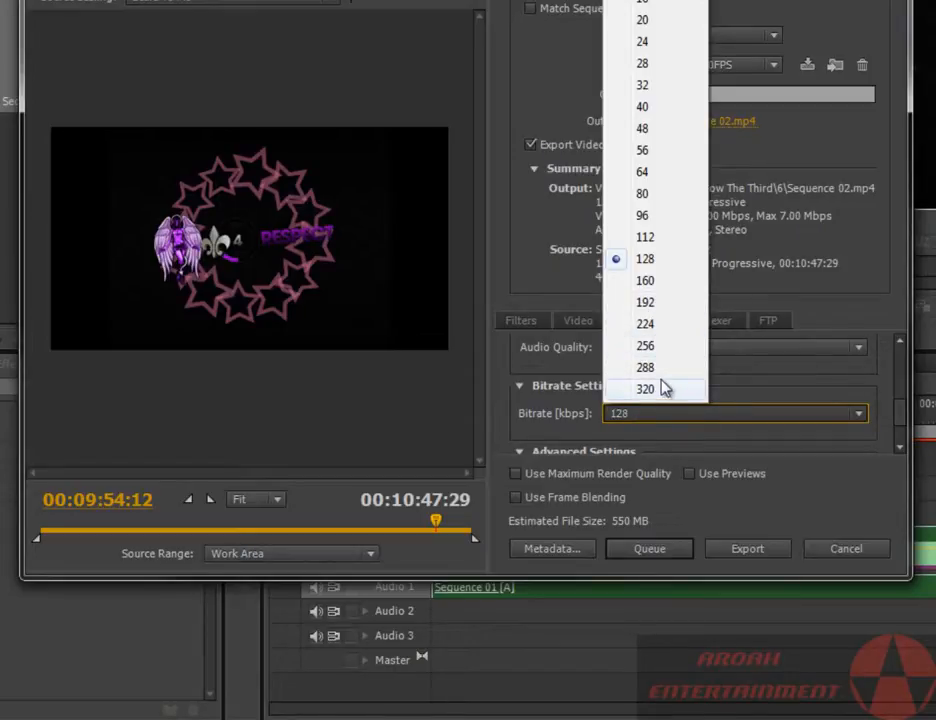
pyautogui.click(560, 424)
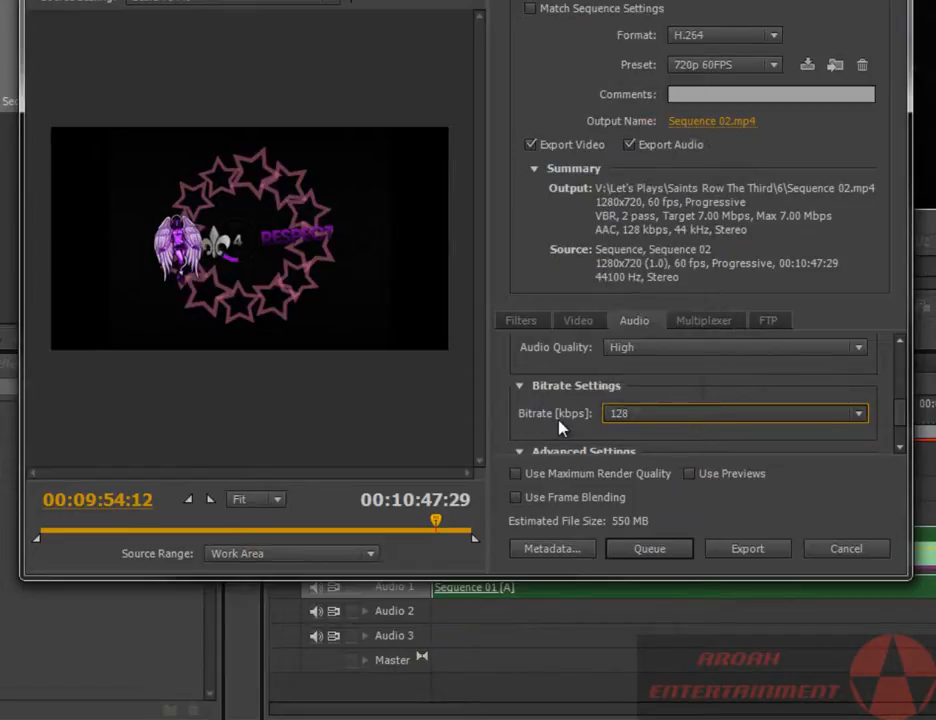
# - Set the target bitrate in the export's video settings to 10 Mbps
pyautogui.click(584, 325)
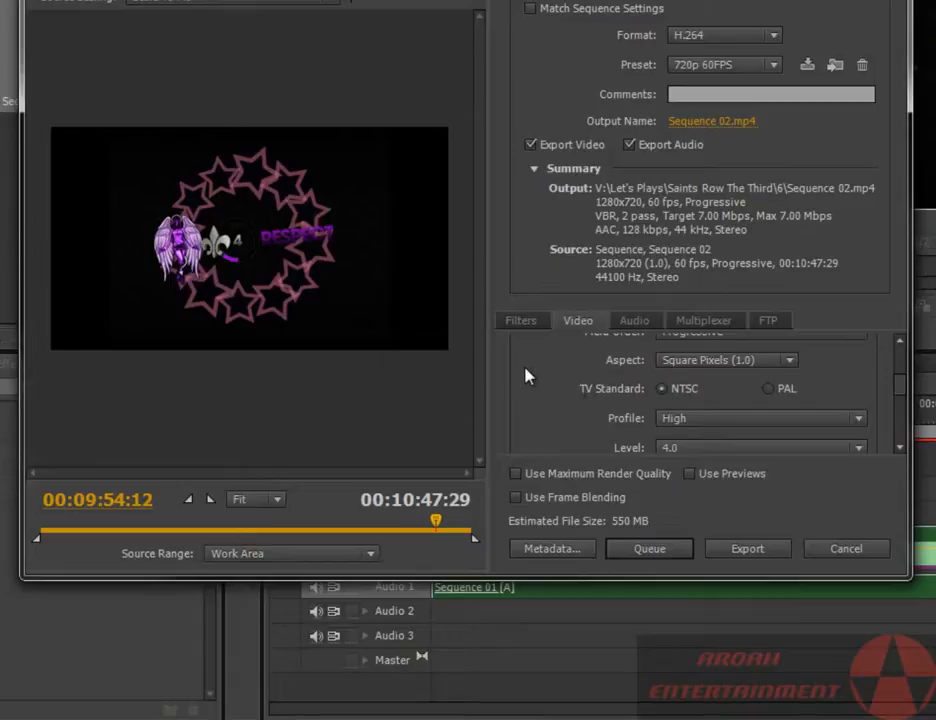
pyautogui.scroll(-5, 541, 388)
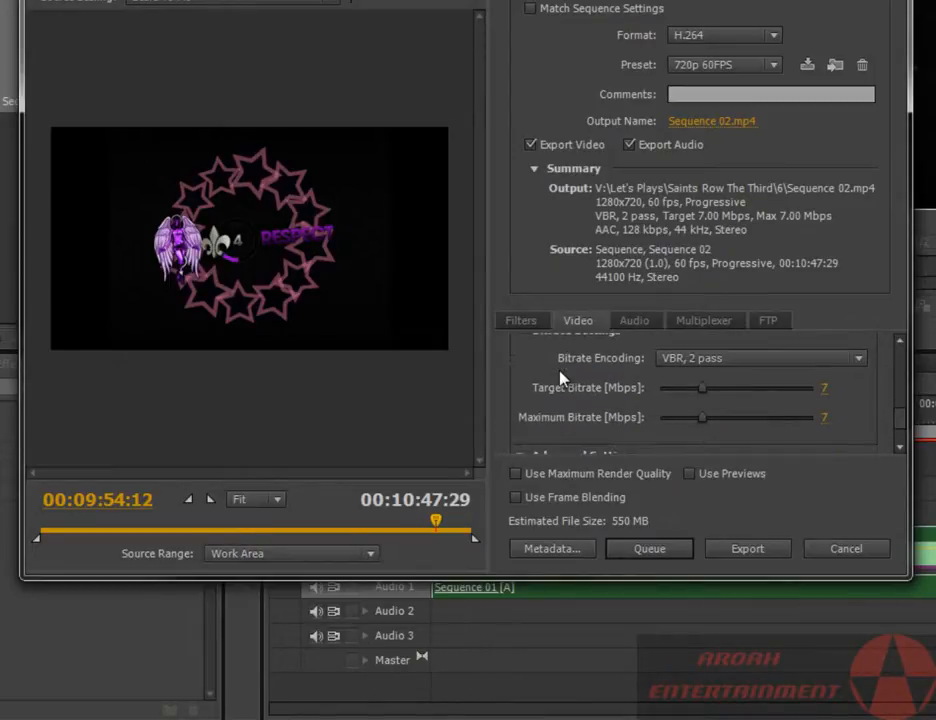
pyautogui.scroll(2, 598, 387)
pyautogui.scroll(-1, 598, 387)
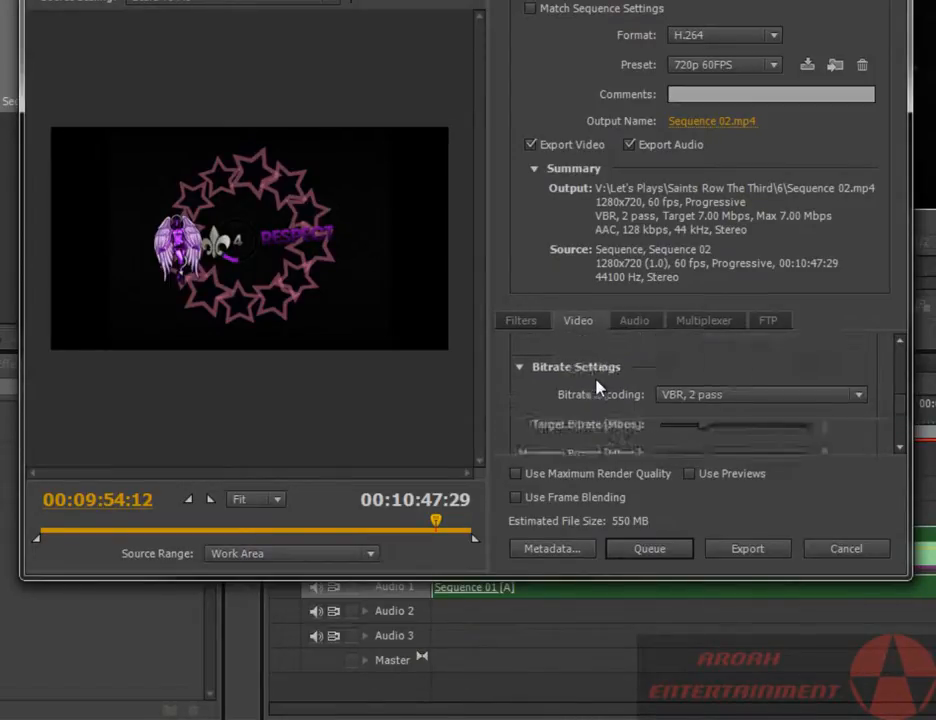
pyautogui.scroll(-2, 598, 387)
pyautogui.scroll(3, 540, 390)
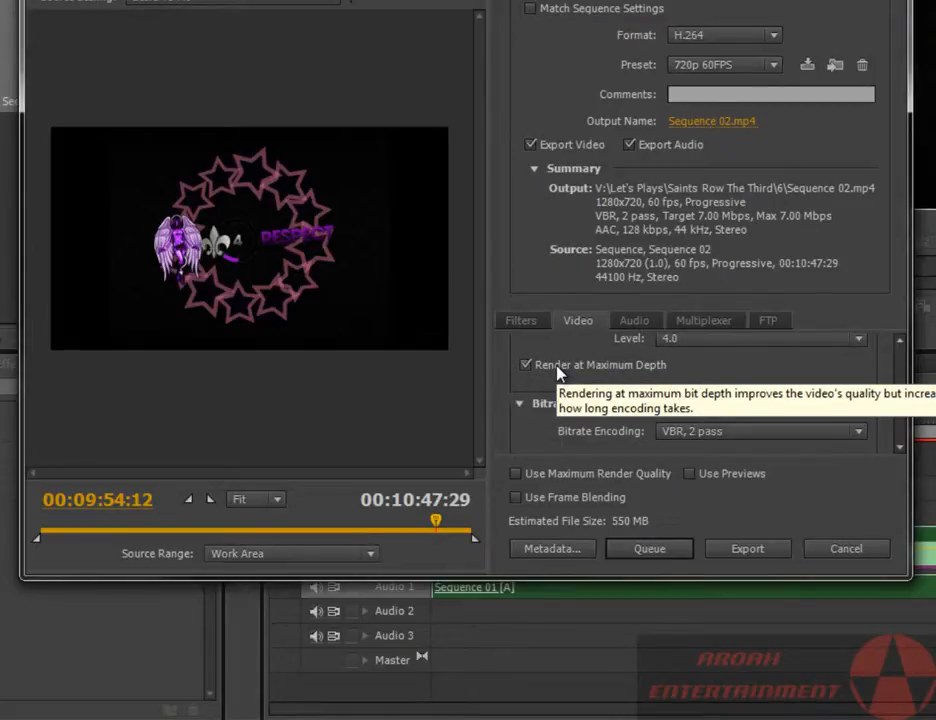
pyautogui.scroll(-3, 545, 385)
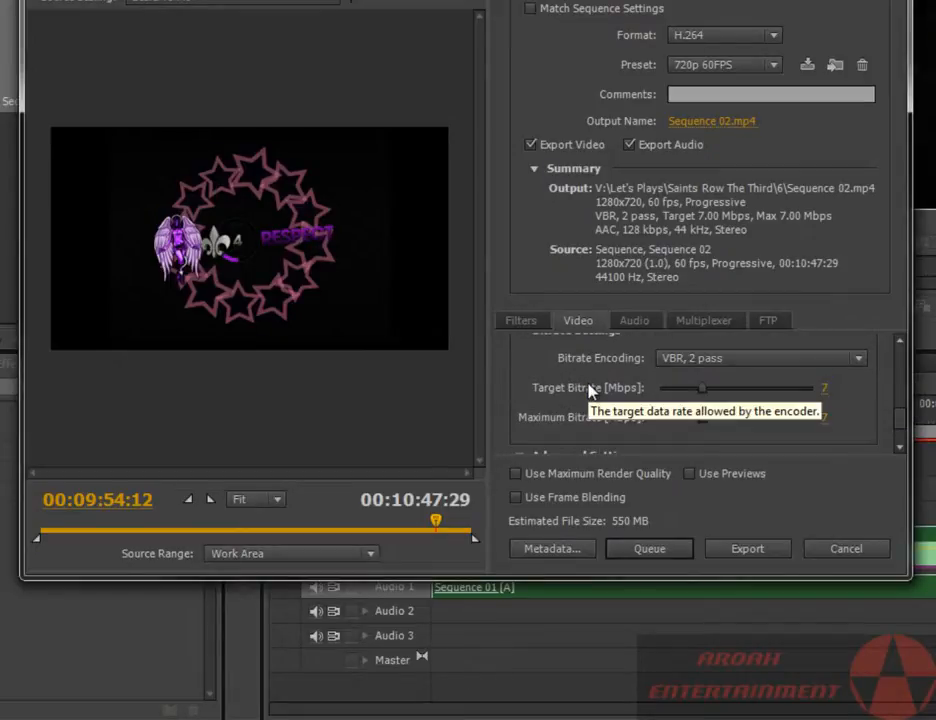
pyautogui.scroll(-1, 560, 392)
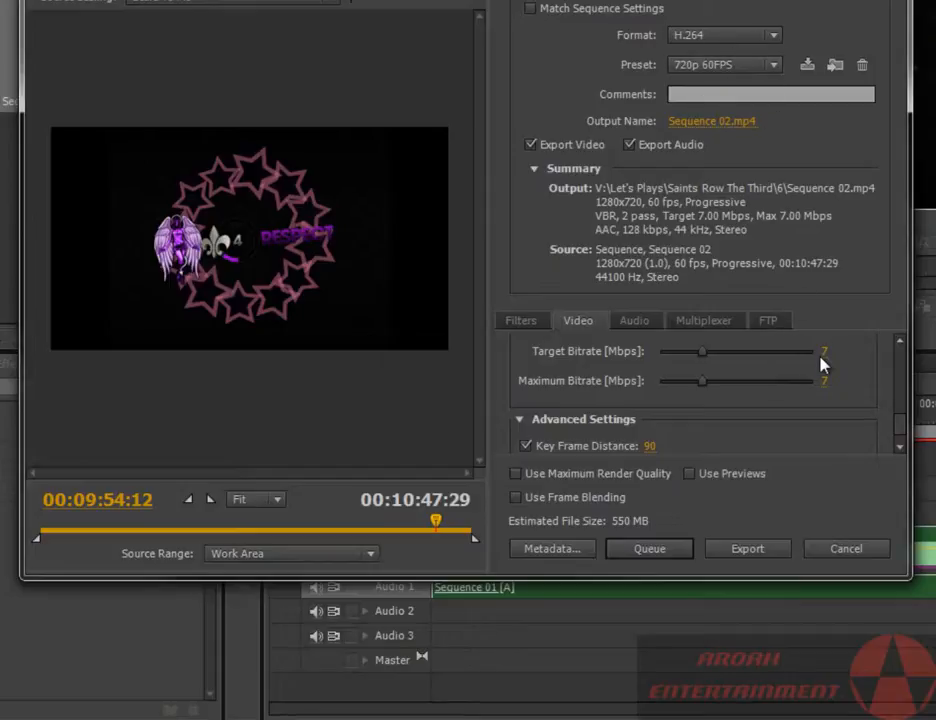
pyautogui.click(824, 352)
pyautogui.write('10')
pyautogui.press('Return')
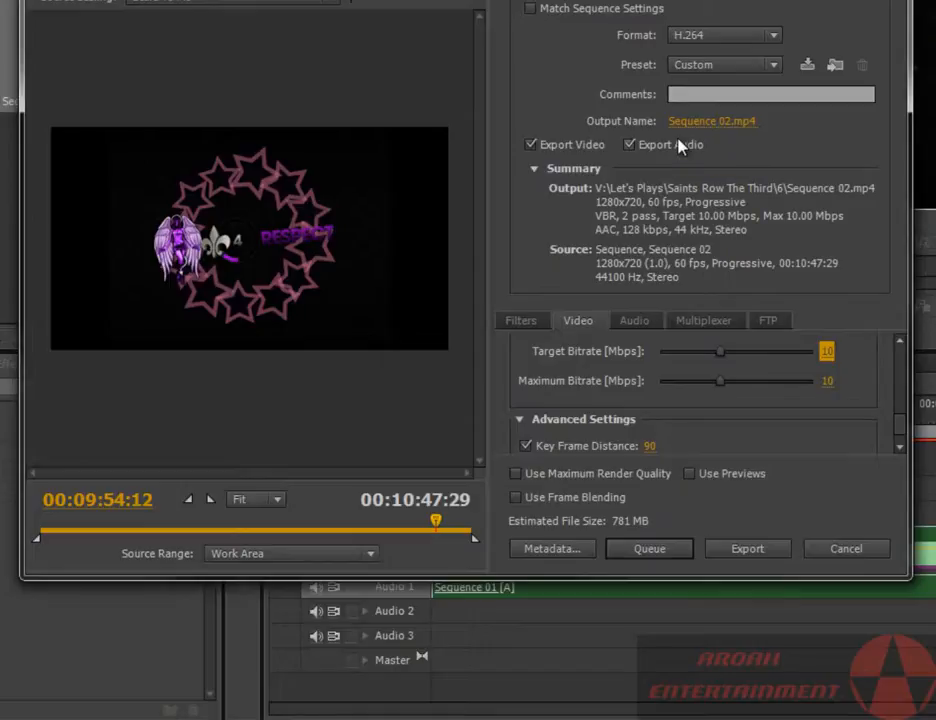
# - Review the export's video settings from frame size and frame rate down to the key frame distance
pyautogui.scroll(6, 568, 410)
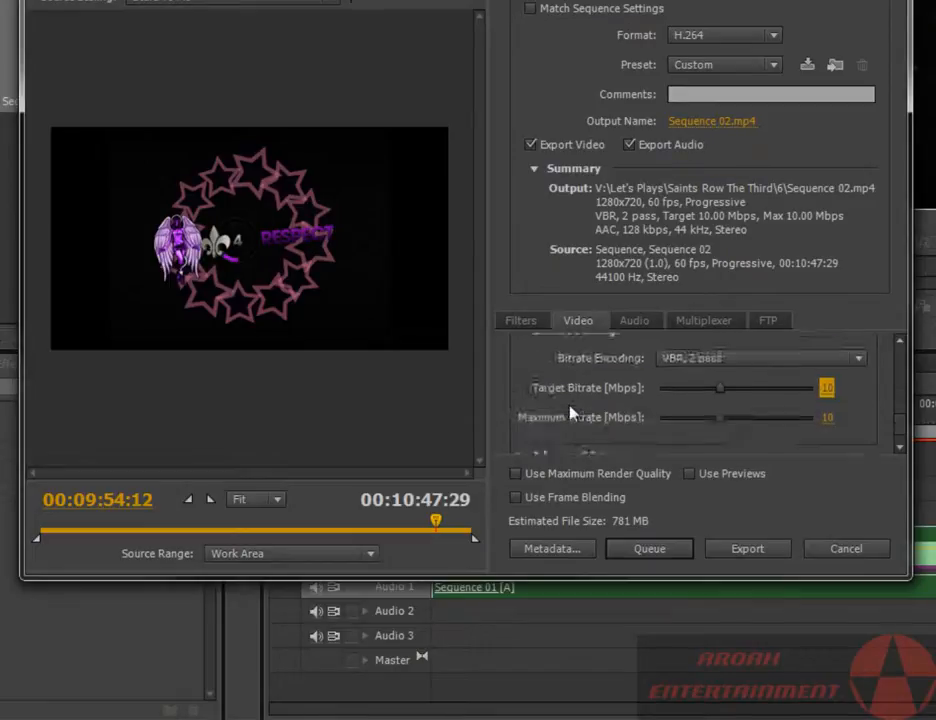
pyautogui.scroll(-2, 568, 410)
pyautogui.scroll(4, 568, 410)
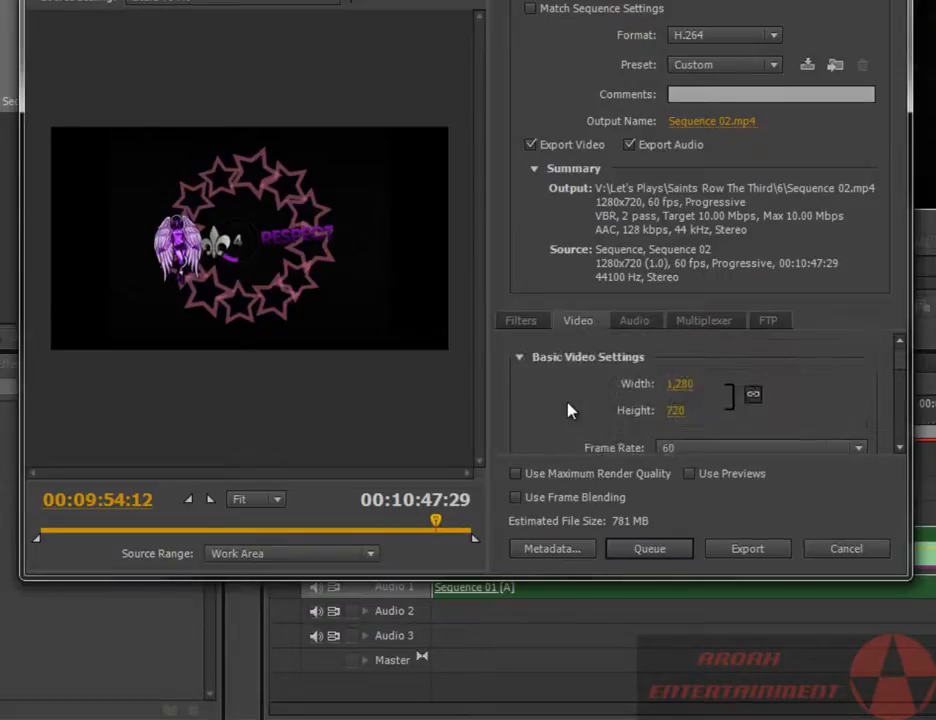
pyautogui.scroll(-8, 568, 410)
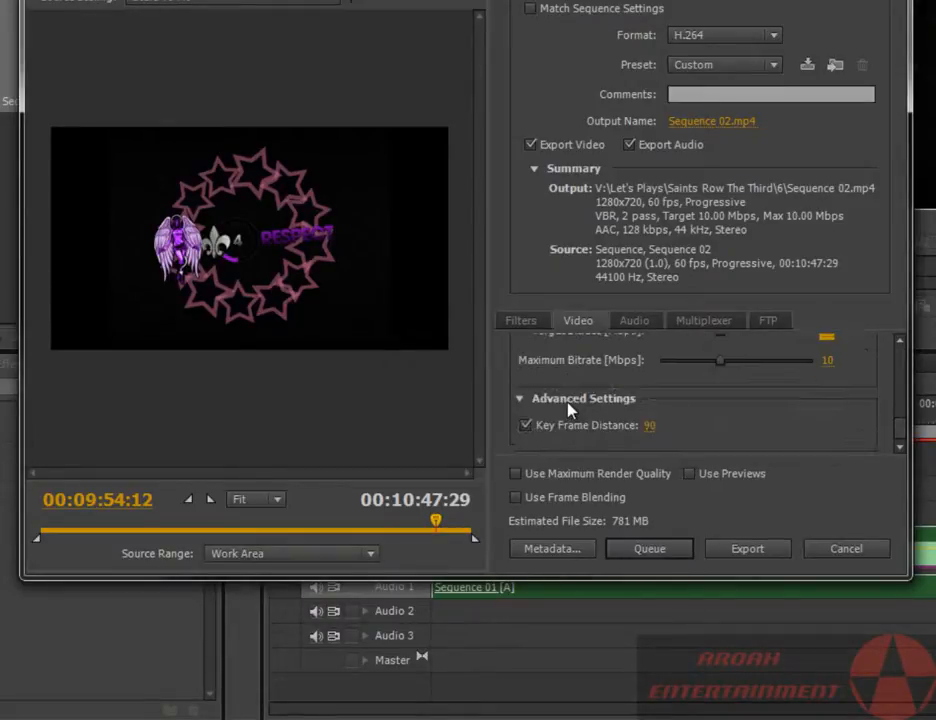
pyautogui.scroll(8, 568, 410)
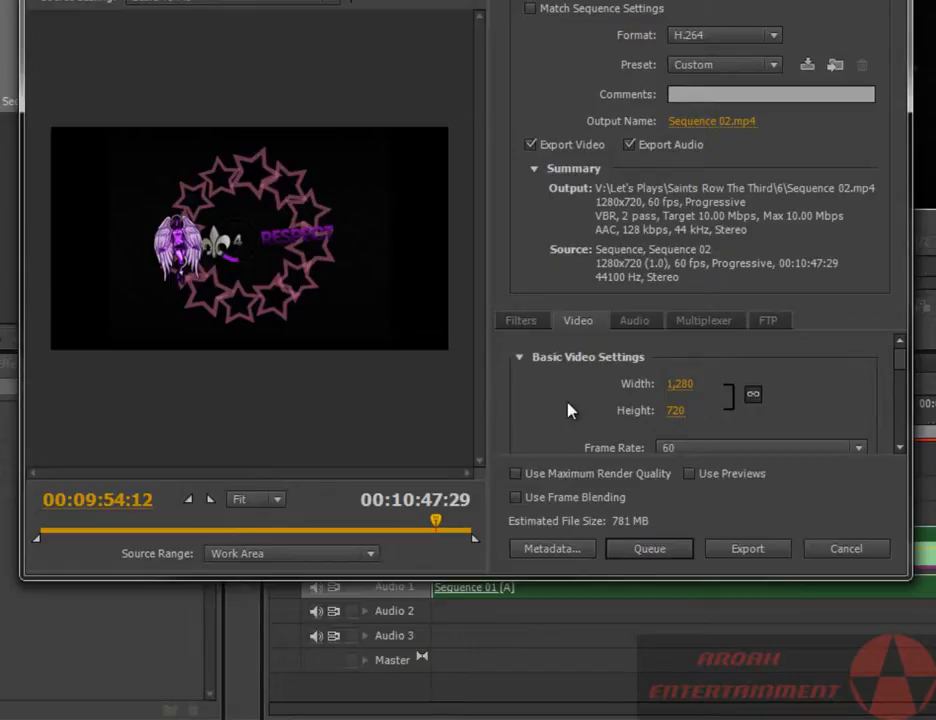
pyautogui.scroll(-2, 568, 410)
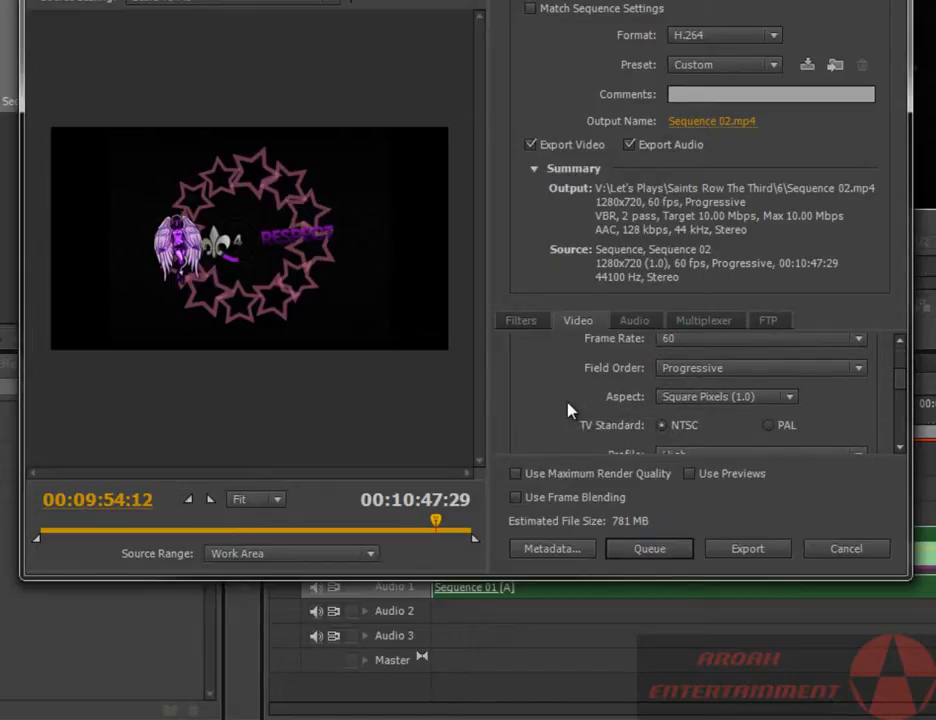
pyautogui.scroll(2, 568, 410)
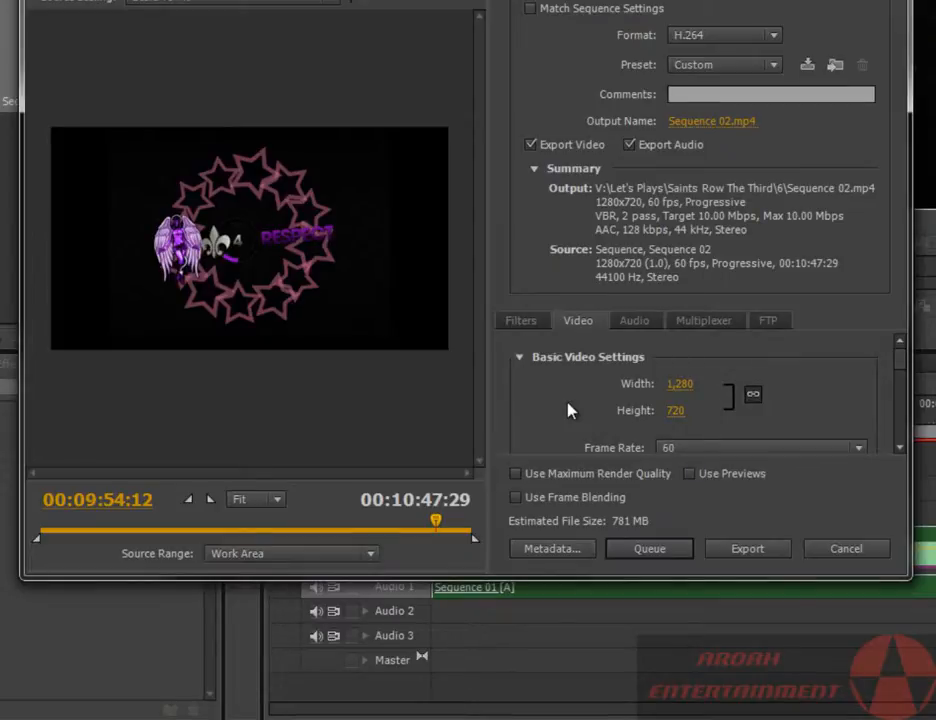
pyautogui.scroll(-3, 568, 410)
pyautogui.scroll(3, 568, 410)
# - Enlarge the export settings dialog in height and check the video level options, keeping 4.0
pyautogui.moveTo(861, 579); pyautogui.dragTo(871, 714)
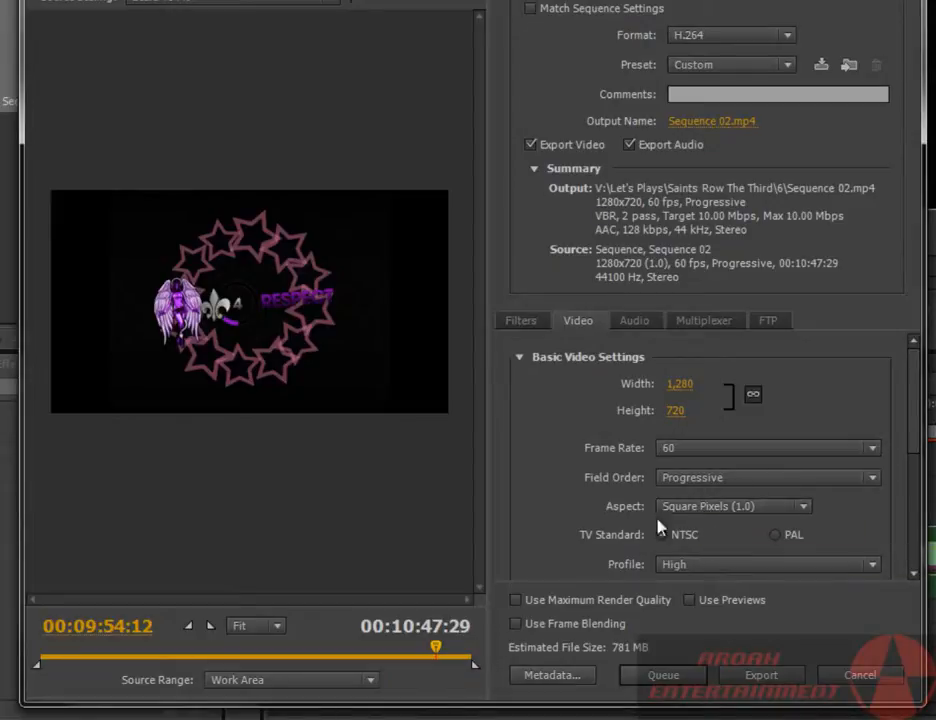
pyautogui.scroll(-3, 660, 522)
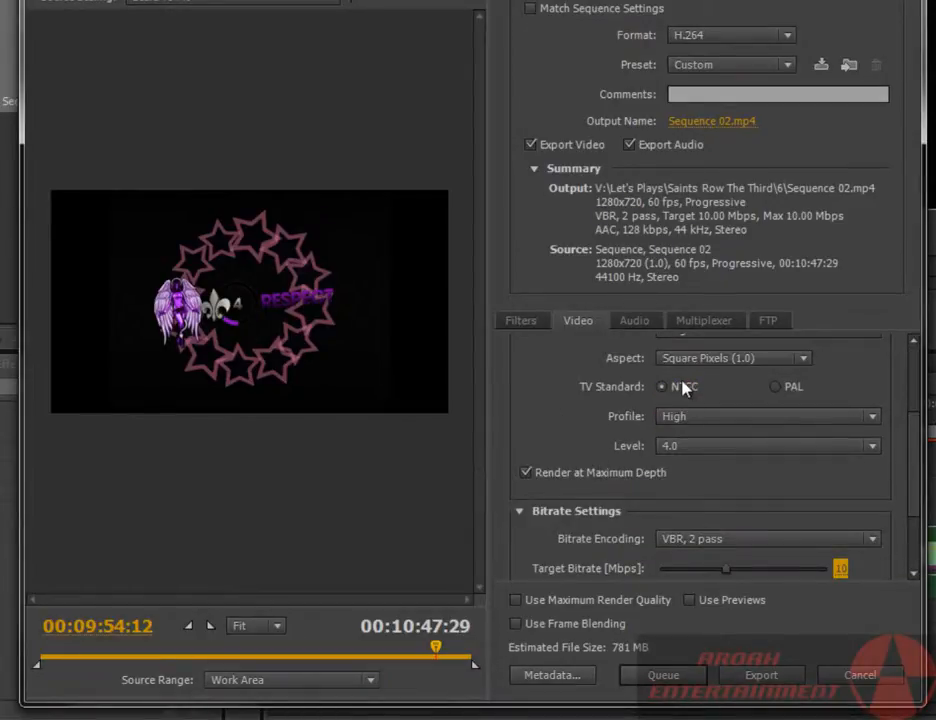
pyautogui.click(742, 446)
pyautogui.click(672, 508)
pyautogui.scroll(-3, 640, 502)
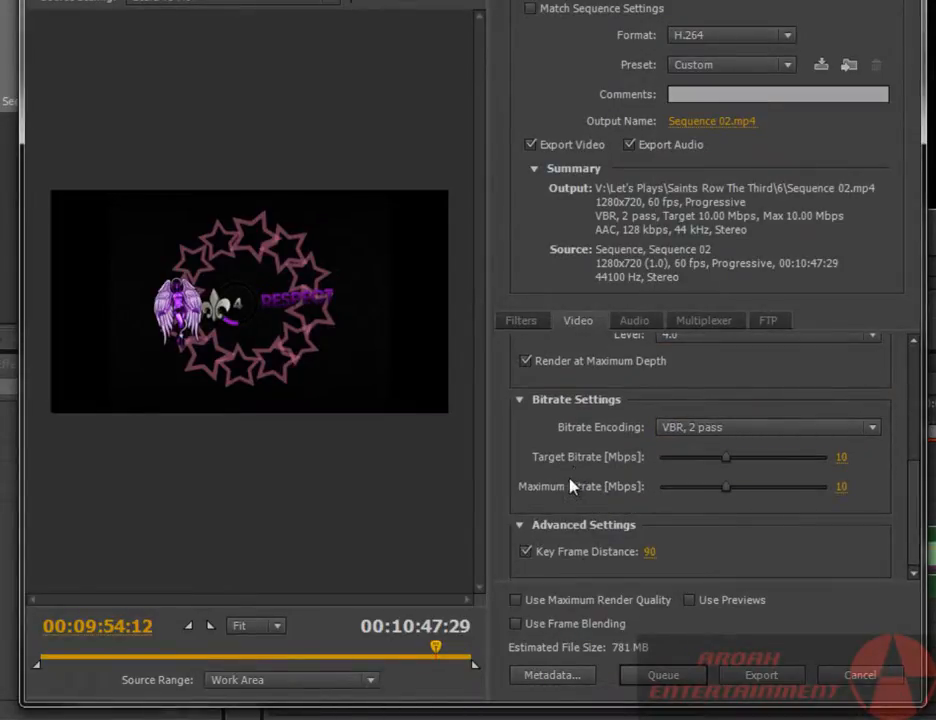
# - Inspect the bitrate encoding options, try CBR, and return the encoding to VBR, 2 pass
pyautogui.click(696, 430)
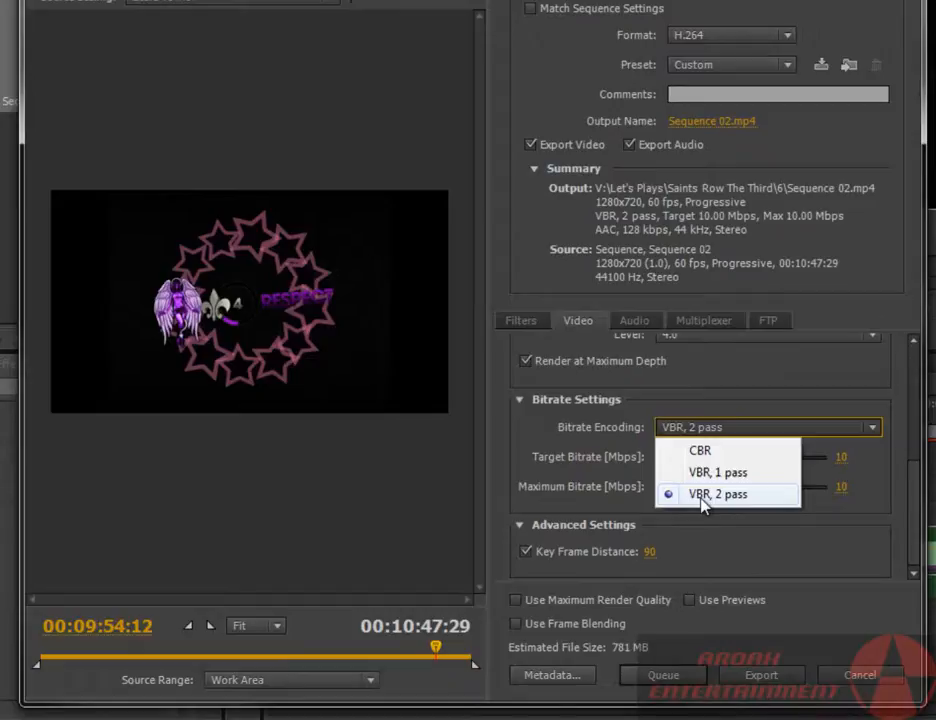
pyautogui.click(581, 439)
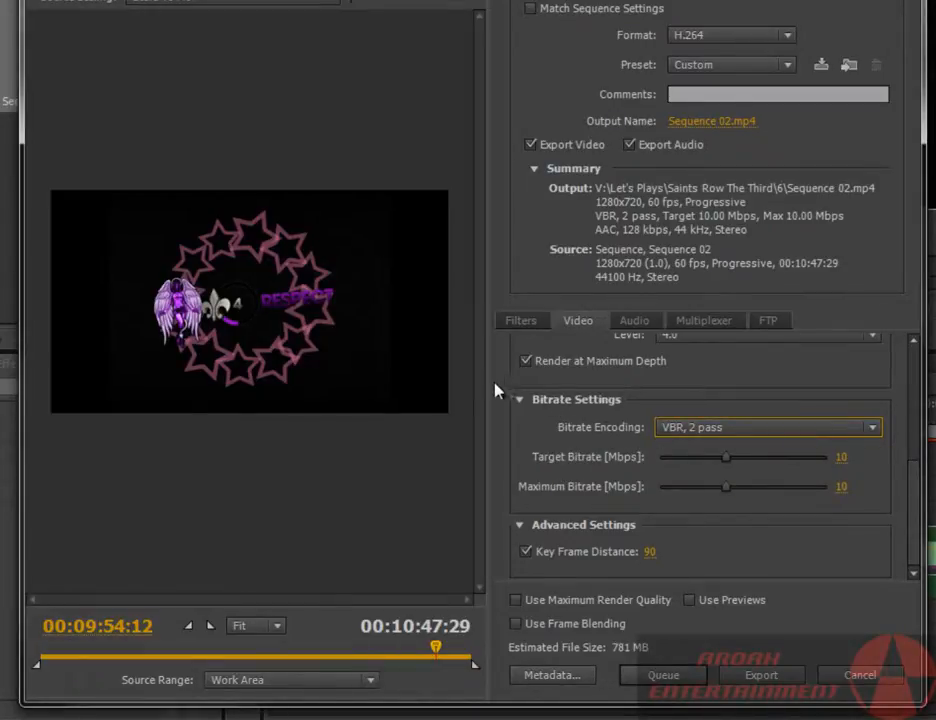
pyautogui.click(684, 427)
pyautogui.click(666, 447)
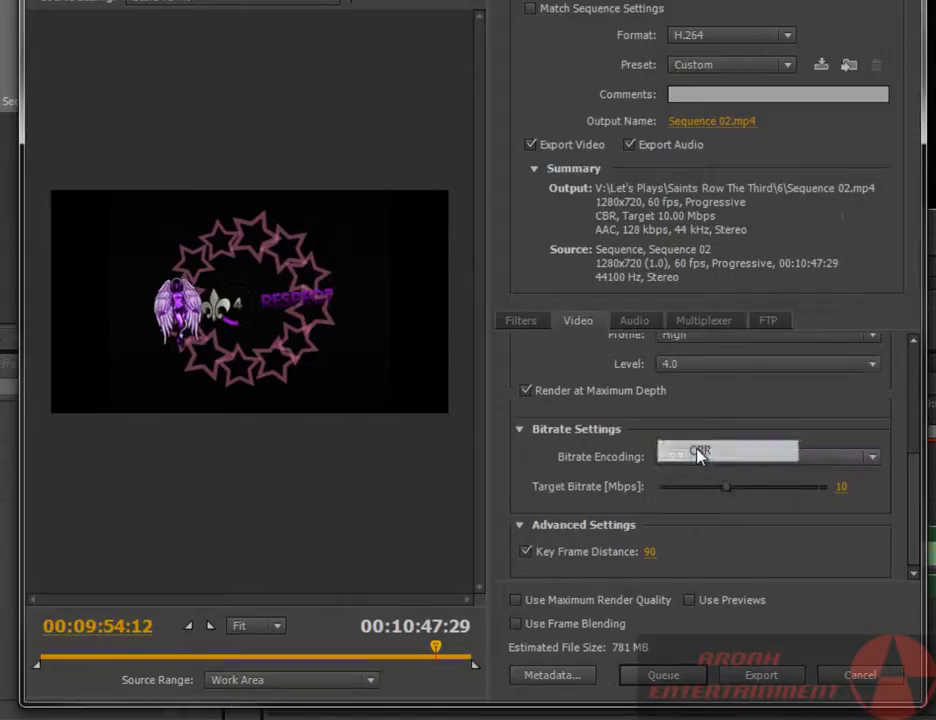
pyautogui.click(692, 461)
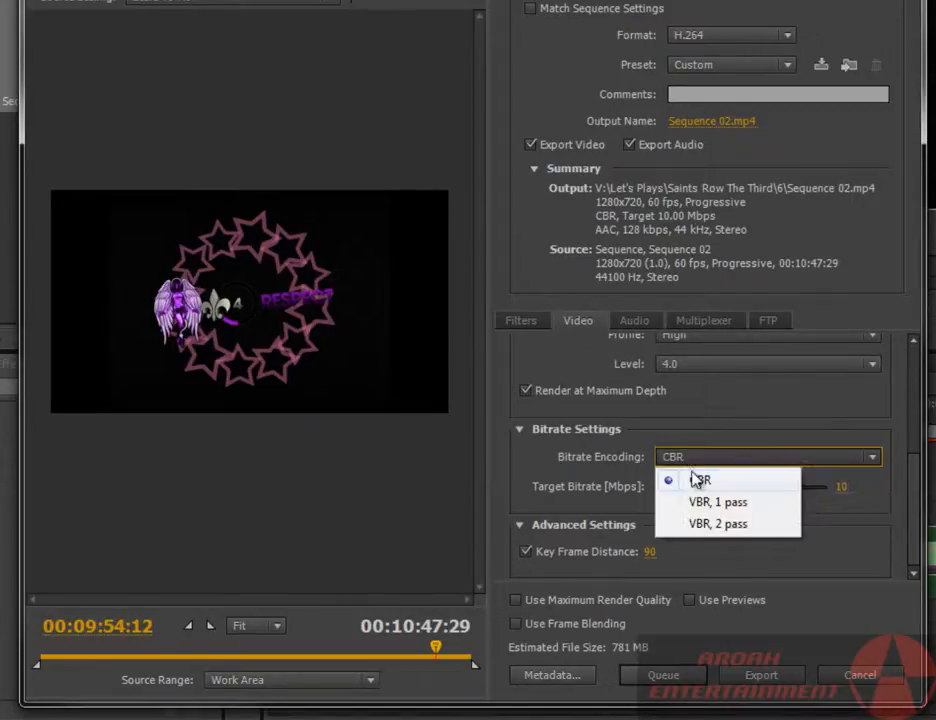
pyautogui.click(699, 525)
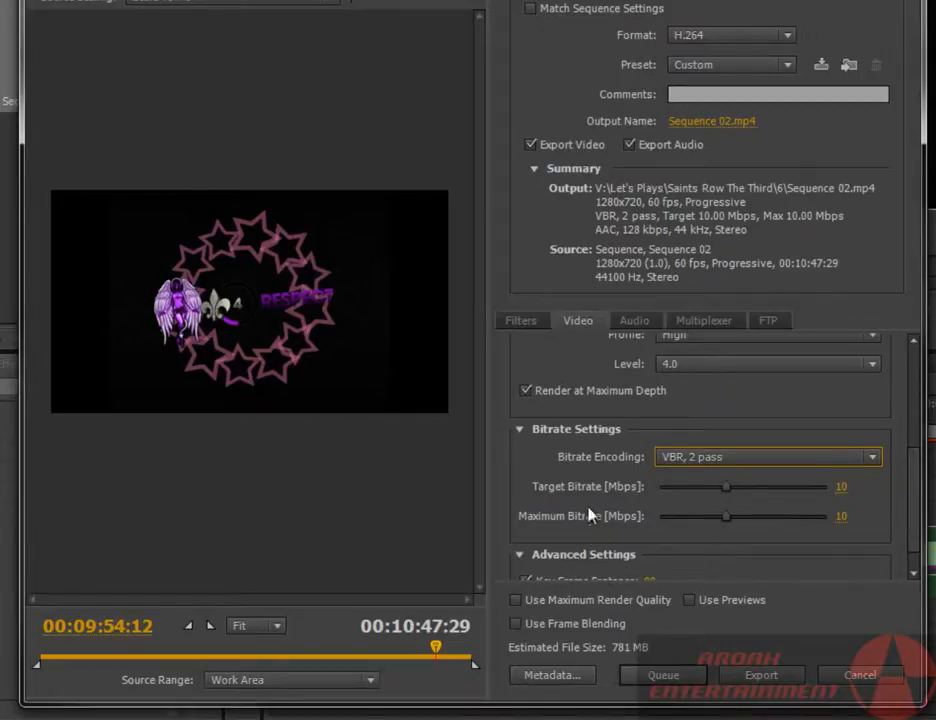
# - Check the bitrate and advanced video settings and the list of export formats, keeping H.264
pyautogui.scroll(-1, 588, 508)
pyautogui.scroll(2, 588, 508)
pyautogui.scroll(-2, 588, 510)
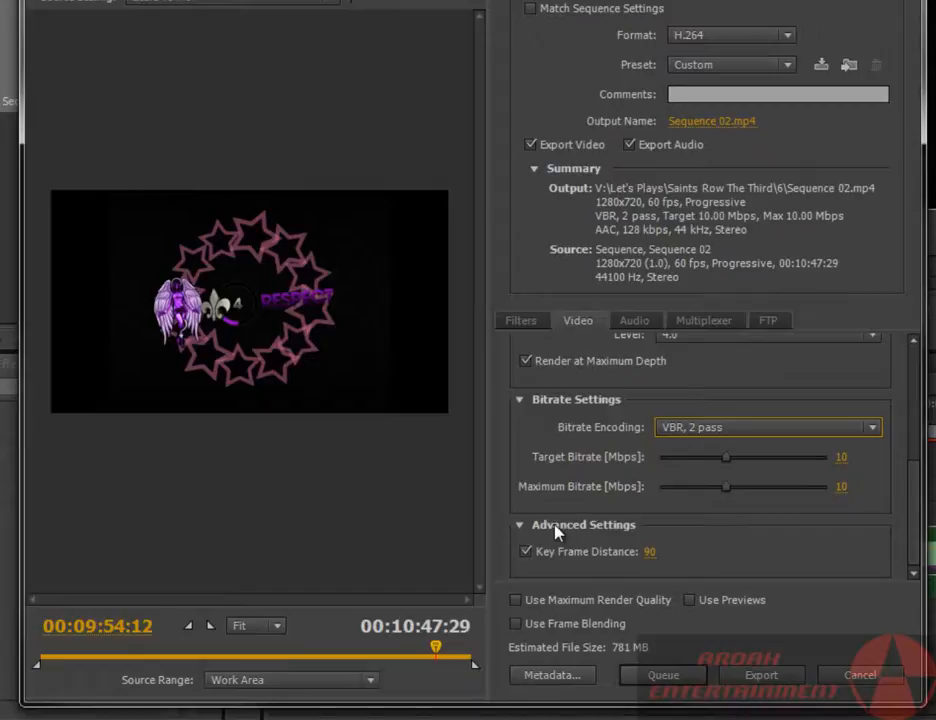
pyautogui.click(695, 43)
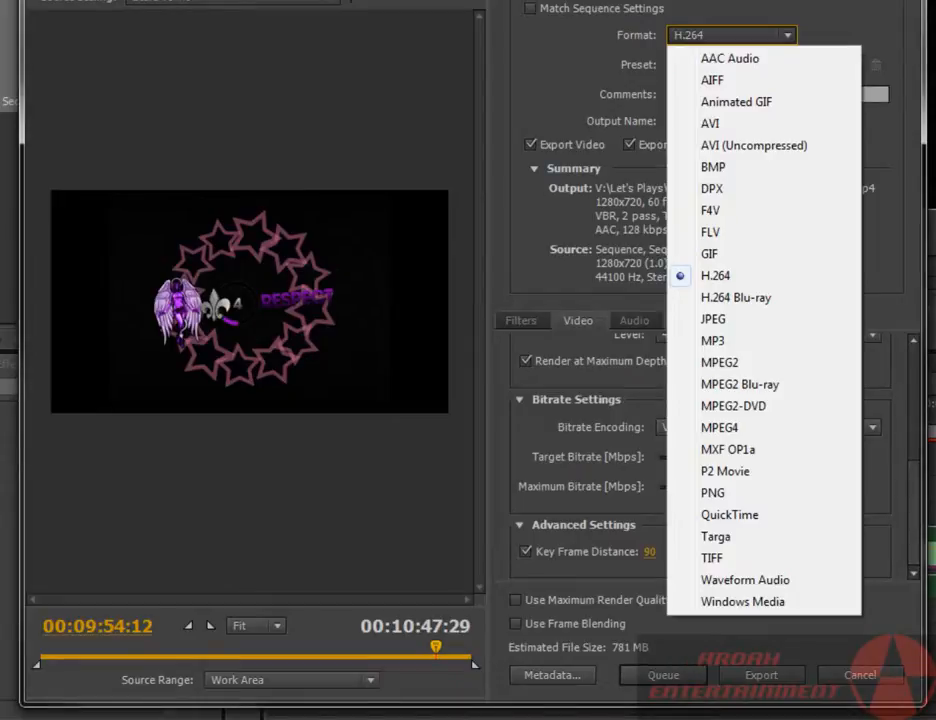
pyautogui.click(533, 457)
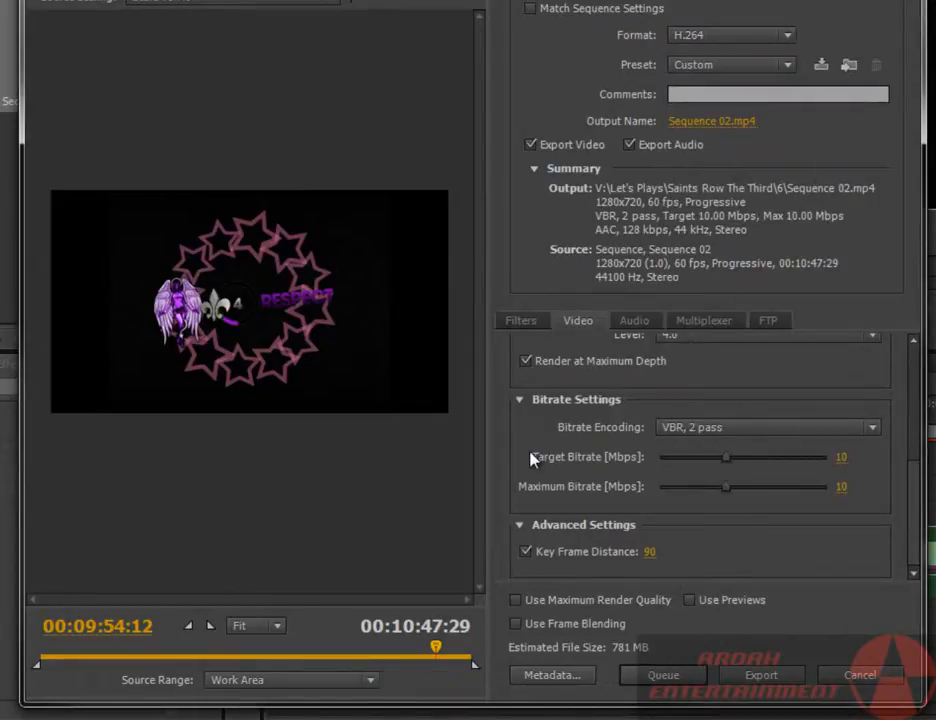
# - Go over the complete video settings and the format choices once more, leaving H.264 selected
pyautogui.scroll(3, 533, 455)
pyautogui.scroll(-3, 577, 378)
pyautogui.scroll(4, 575, 404)
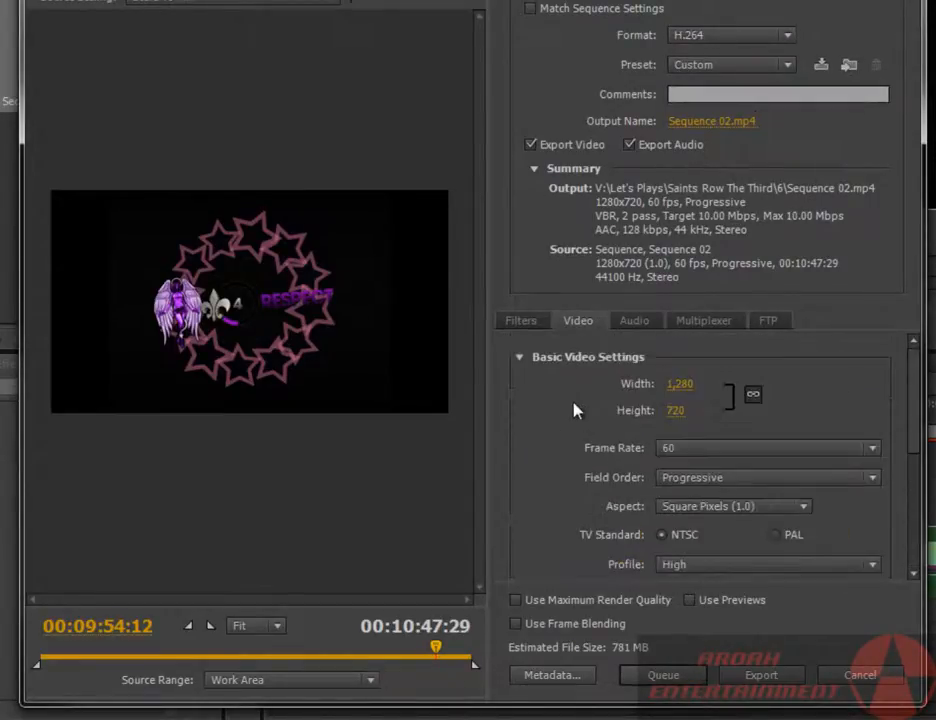
pyautogui.scroll(-3, 577, 409)
pyautogui.scroll(3, 572, 398)
pyautogui.click(706, 40)
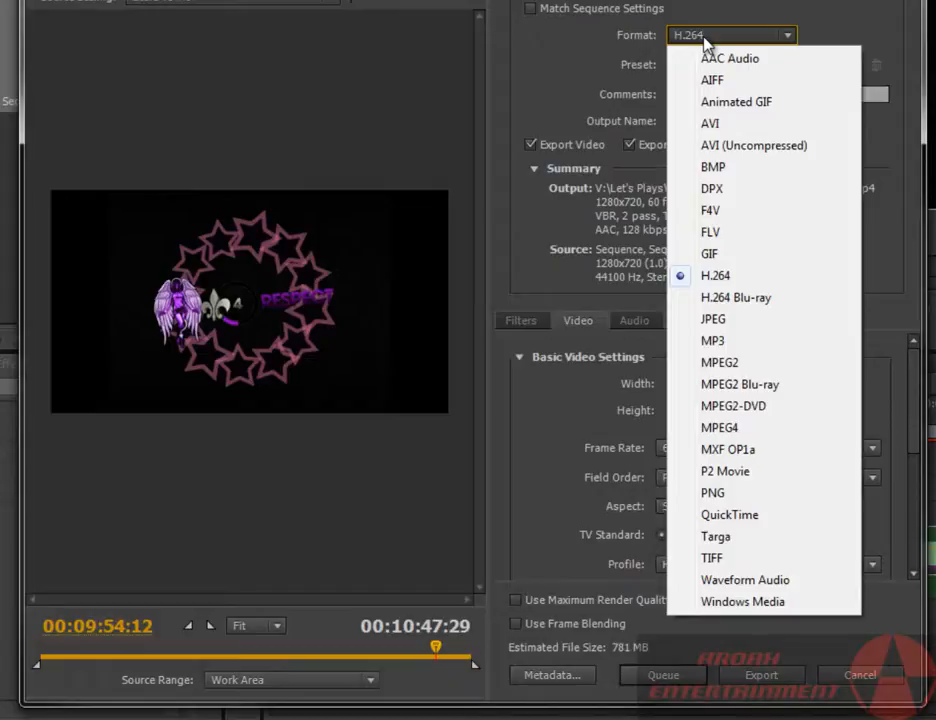
pyautogui.click(551, 397)
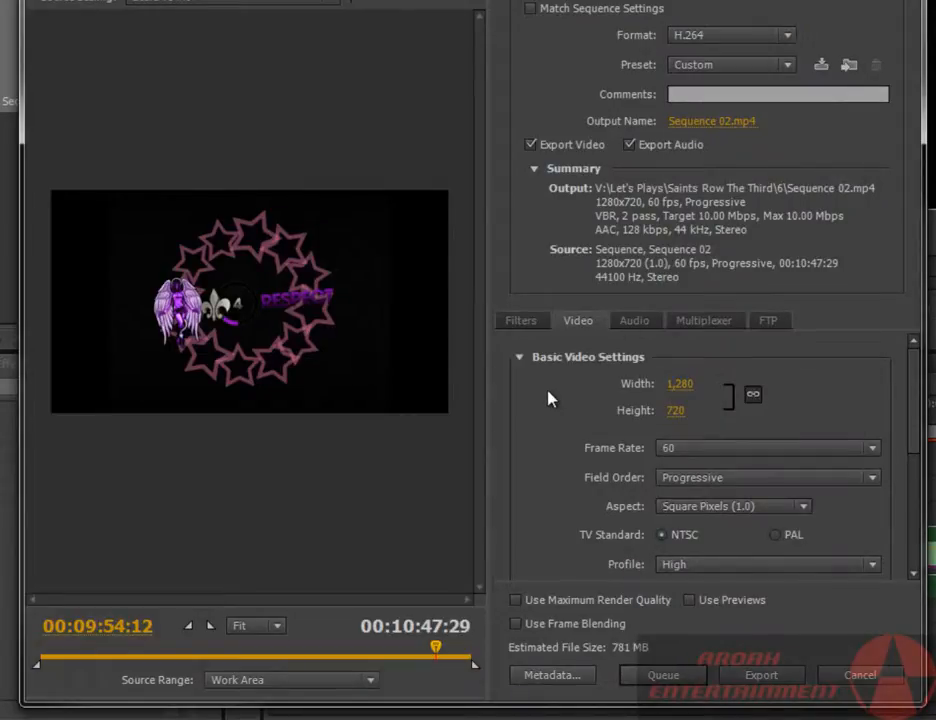
pyautogui.scroll(-5, 548, 399)
pyautogui.scroll(5, 552, 406)
pyautogui.scroll(-5, 748, 420)
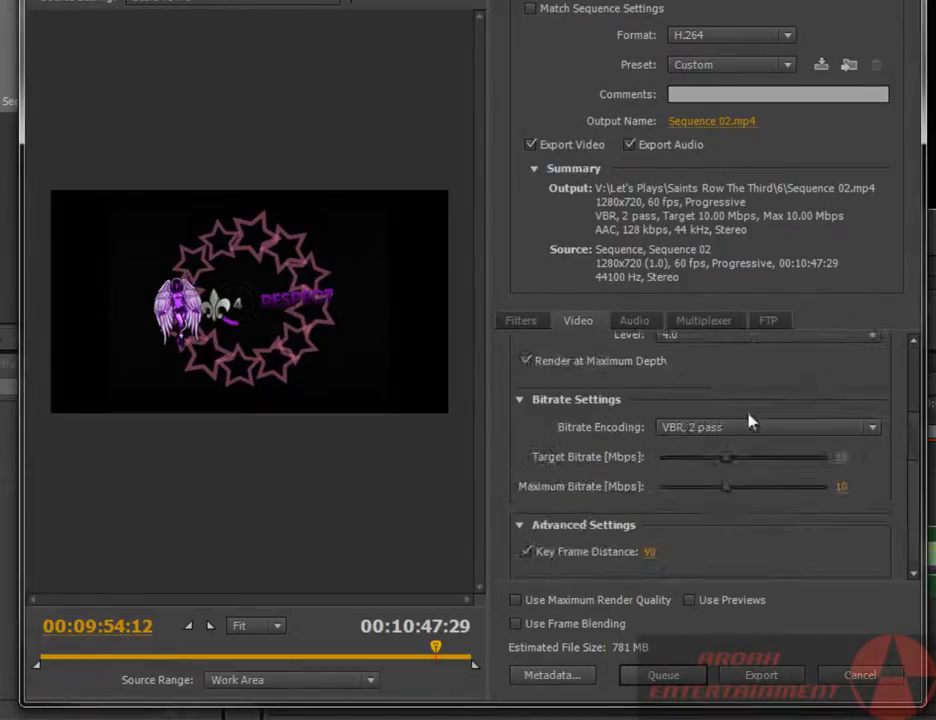
# - Review the basic video, bitrate and advanced settings from start to end, and close the export settings without exporting
pyautogui.scroll(5, 533, 478)
pyautogui.scroll(-5, 590, 482)
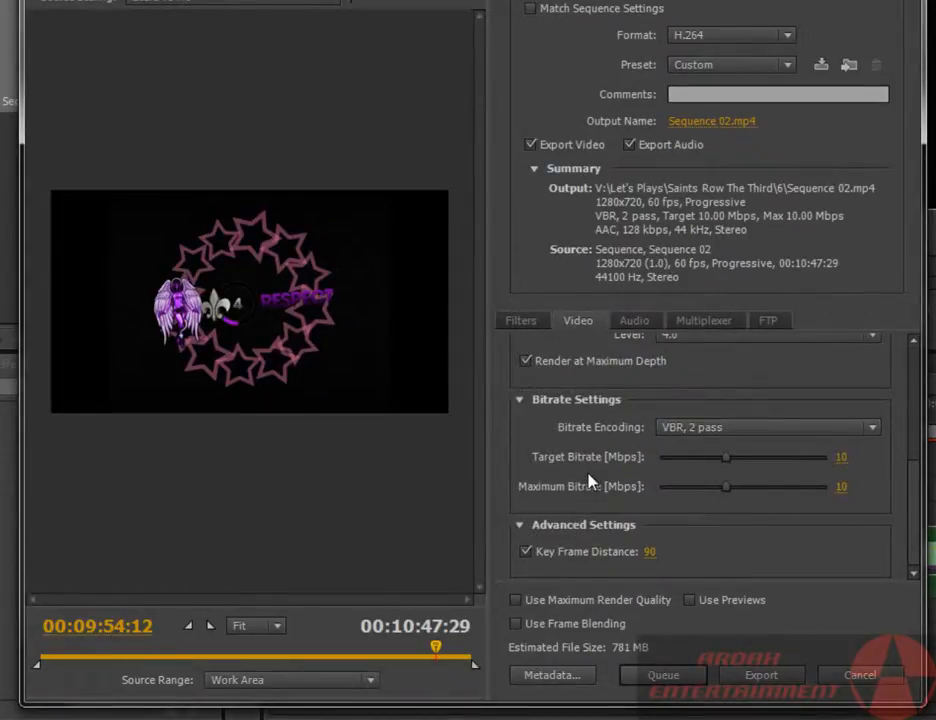
pyautogui.scroll(5, 590, 482)
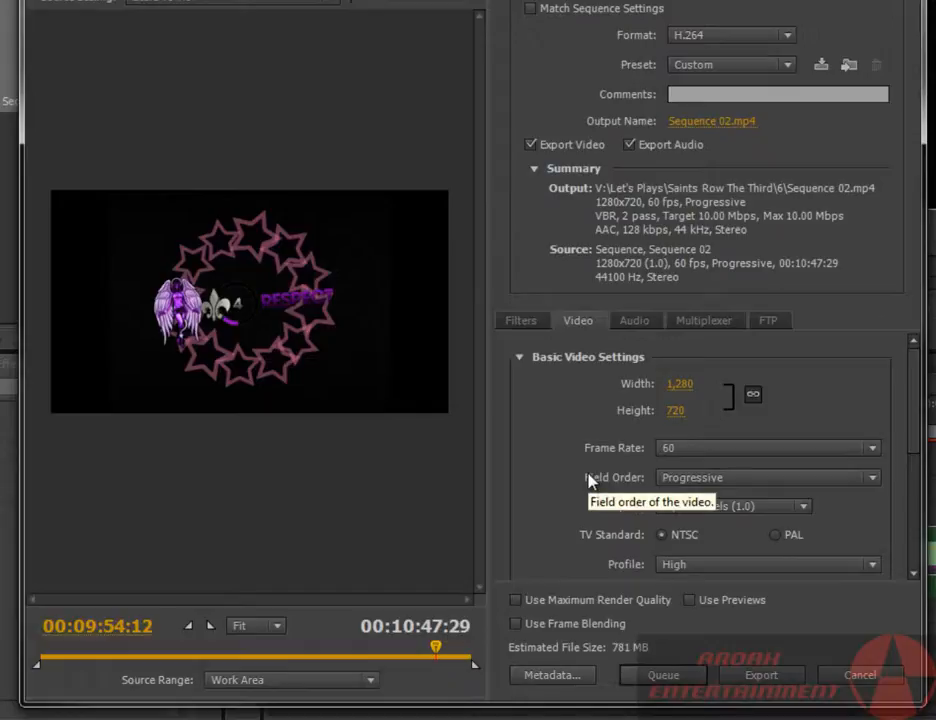
pyautogui.scroll(-4, 590, 481)
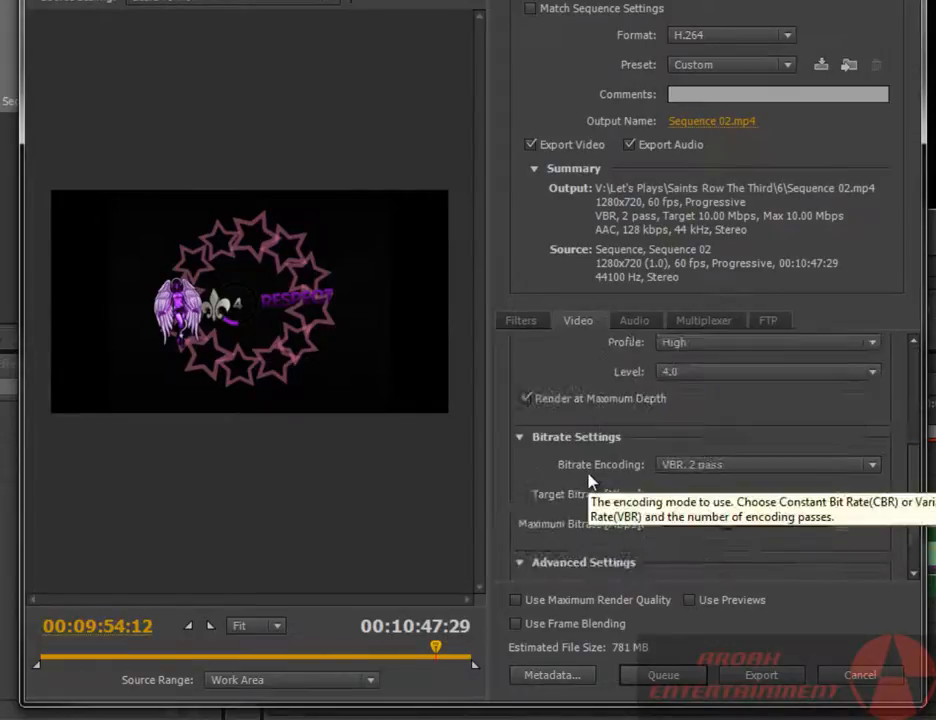
pyautogui.scroll(4, 590, 481)
pyautogui.scroll(-5, 590, 482)
pyautogui.scroll(5, 588, 482)
pyautogui.scroll(-5, 588, 482)
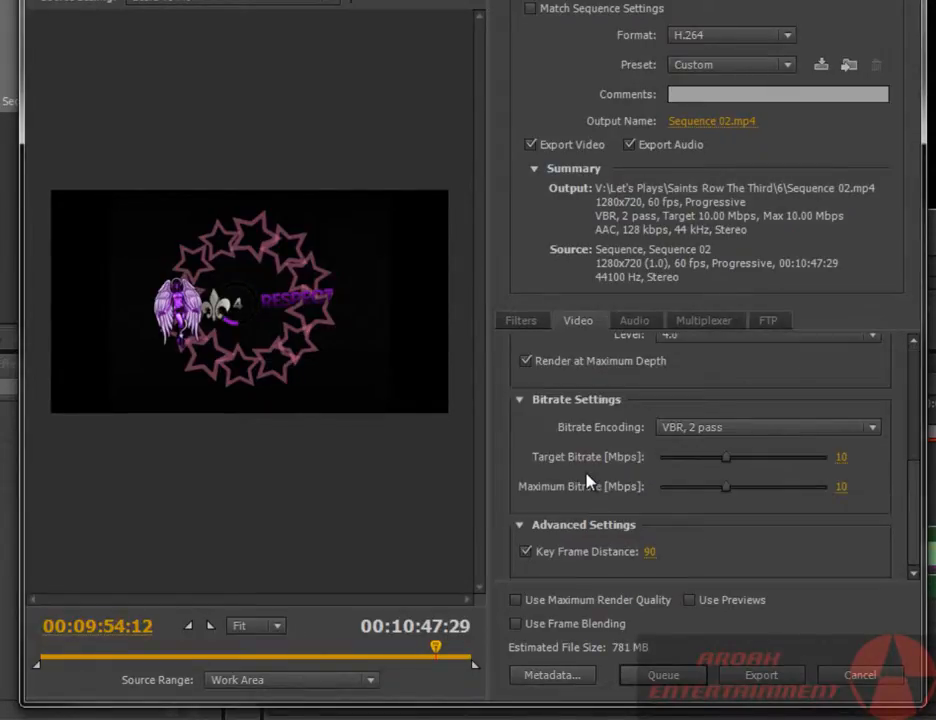
pyautogui.scroll(5, 588, 482)
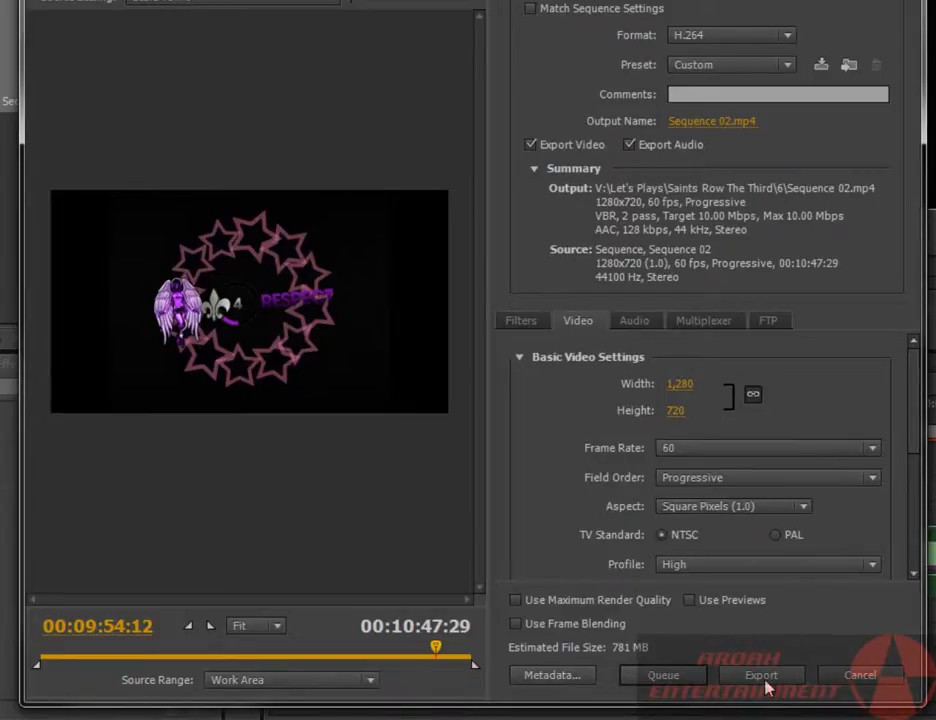
pyautogui.click(858, 680)
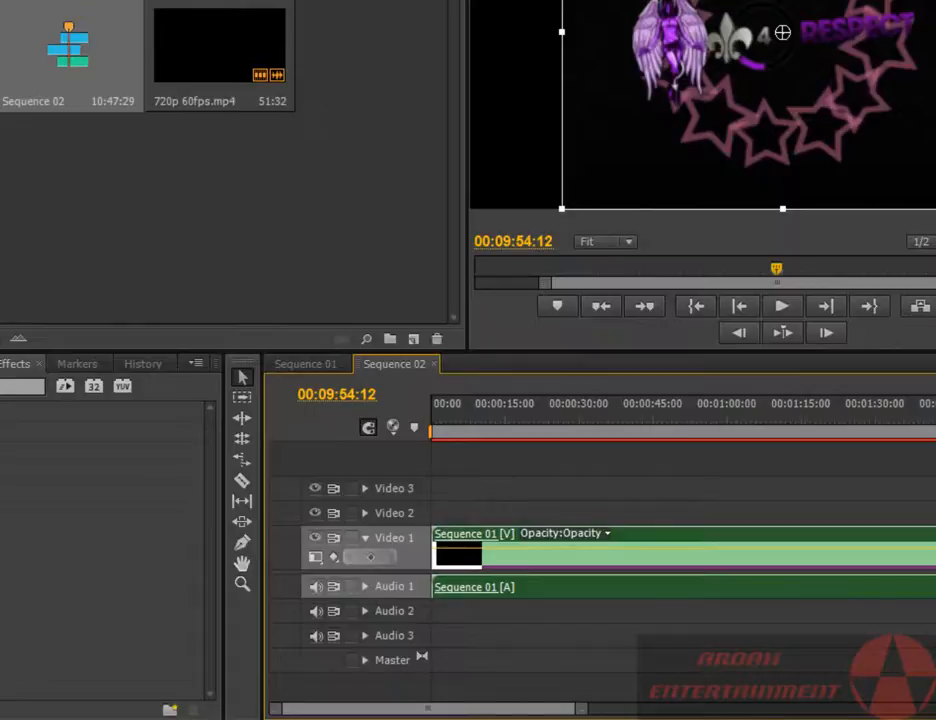
pyautogui.press('super')
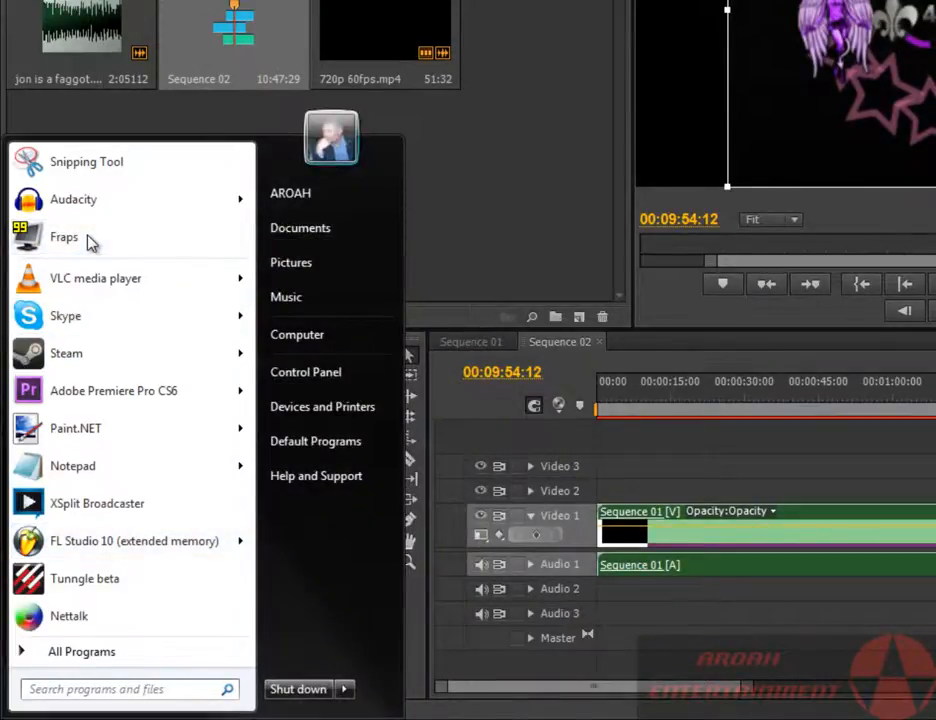
pyautogui.click(468, 203)
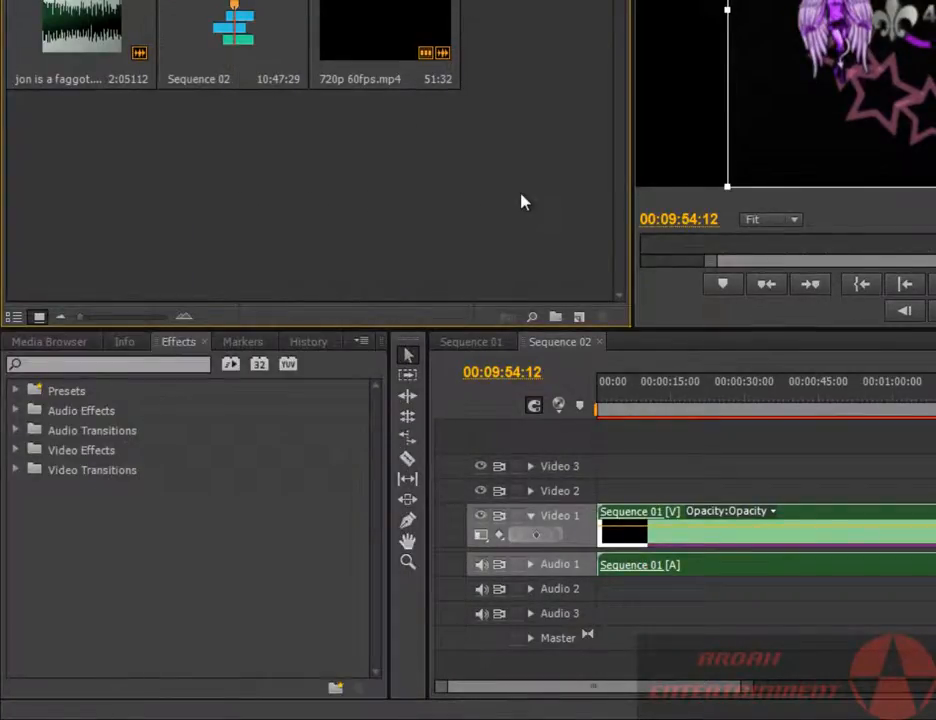